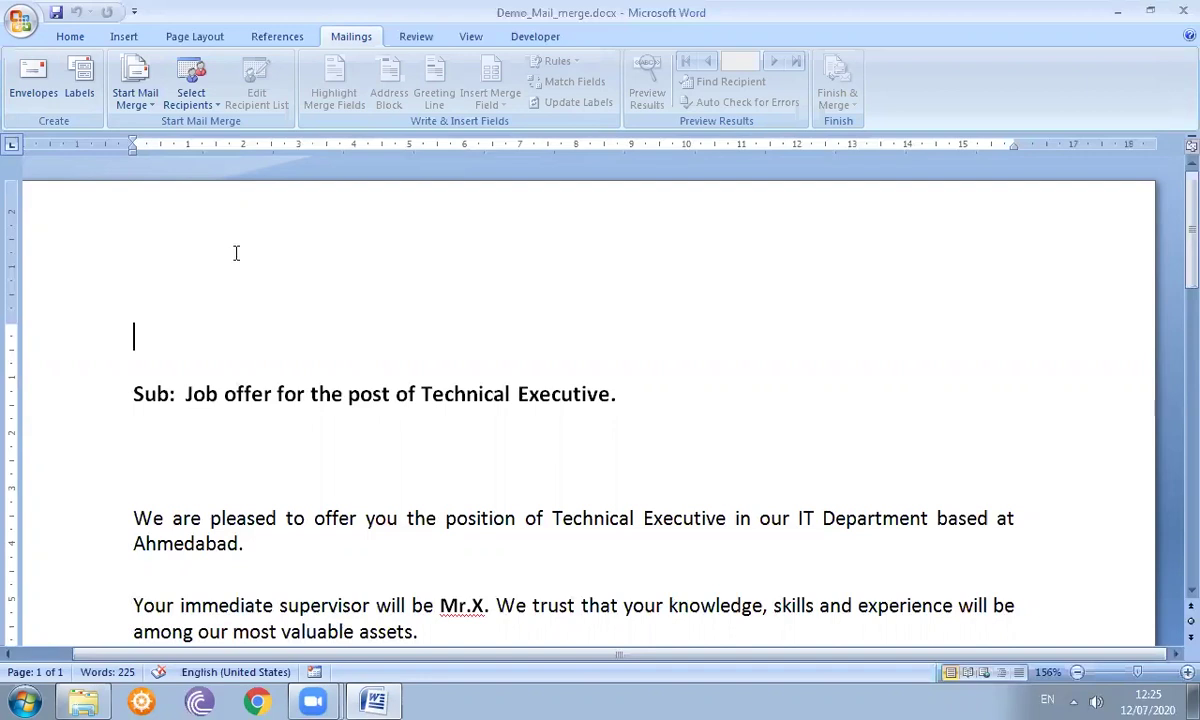
Start the step-by-step mail merge wizard with Letters as the document type and advance to choosing the starting document
left_click(141, 92)
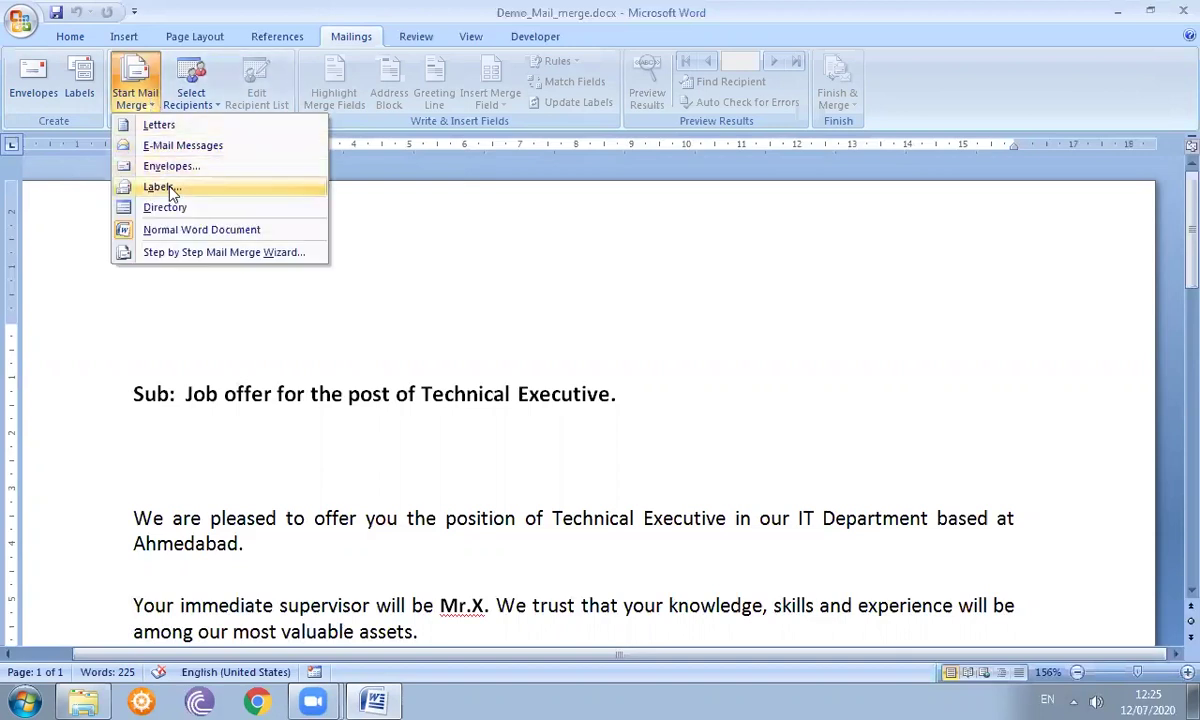
left_click(178, 252)
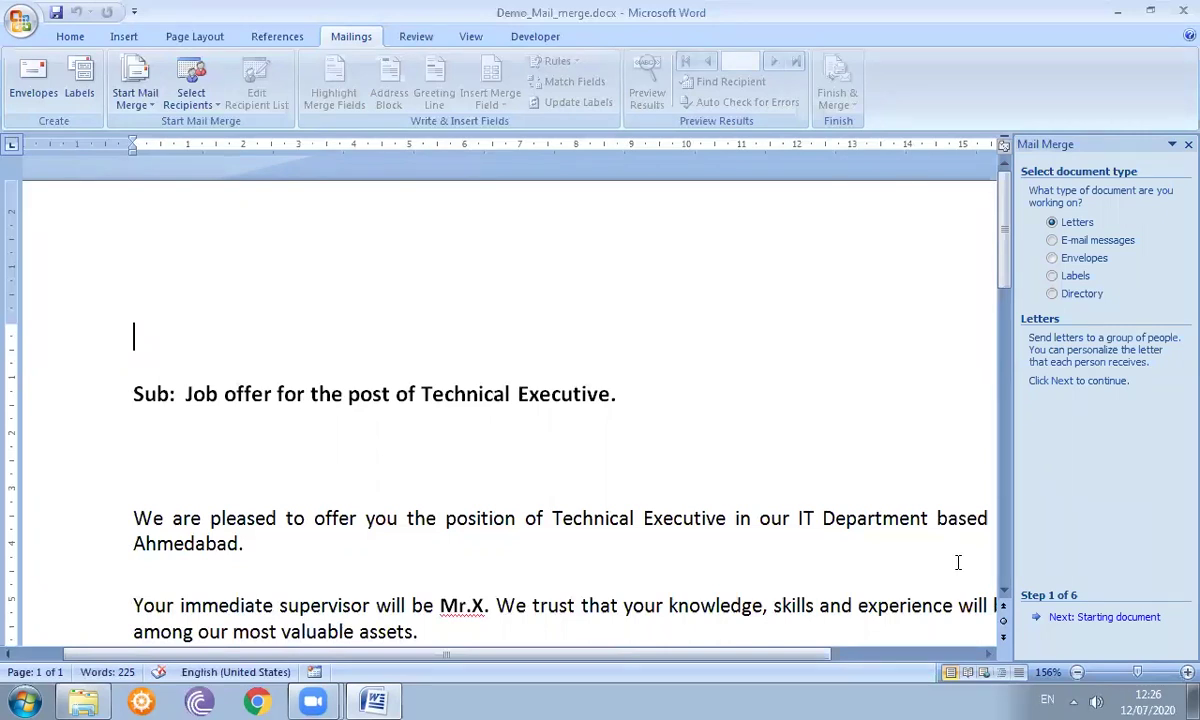
left_click(1105, 622)
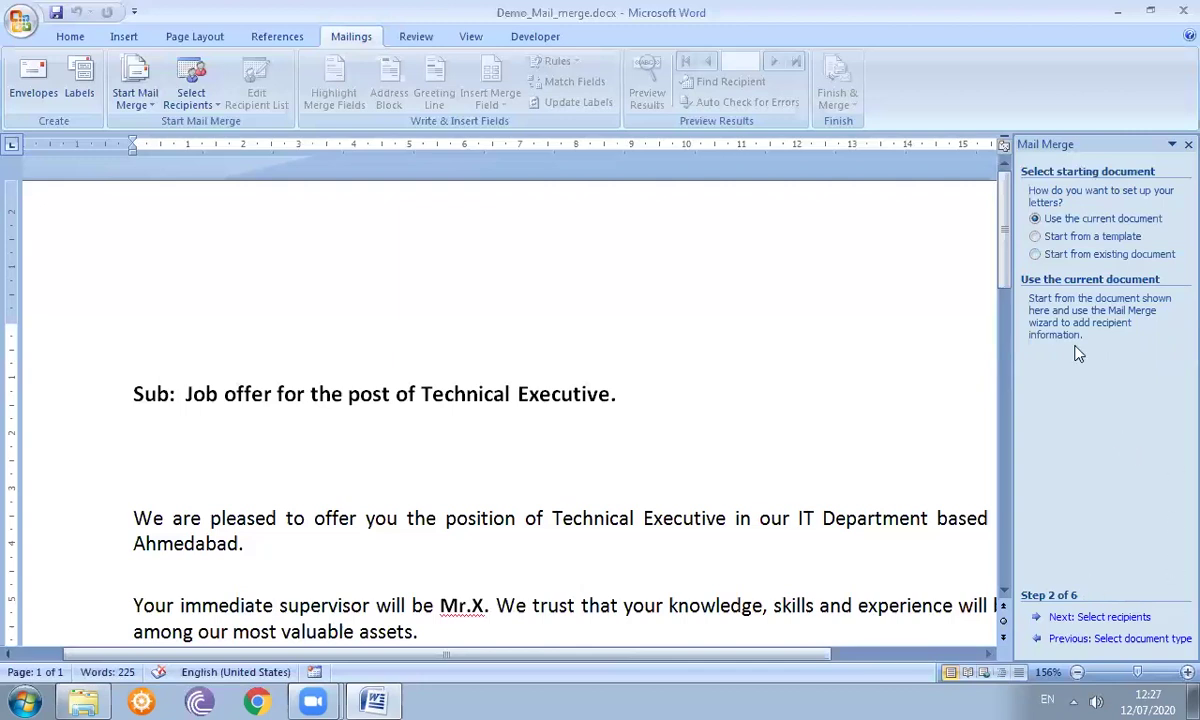
Review the starting document options, keep the current document for the letters, and advance to recipient selection
left_click(1090, 254)
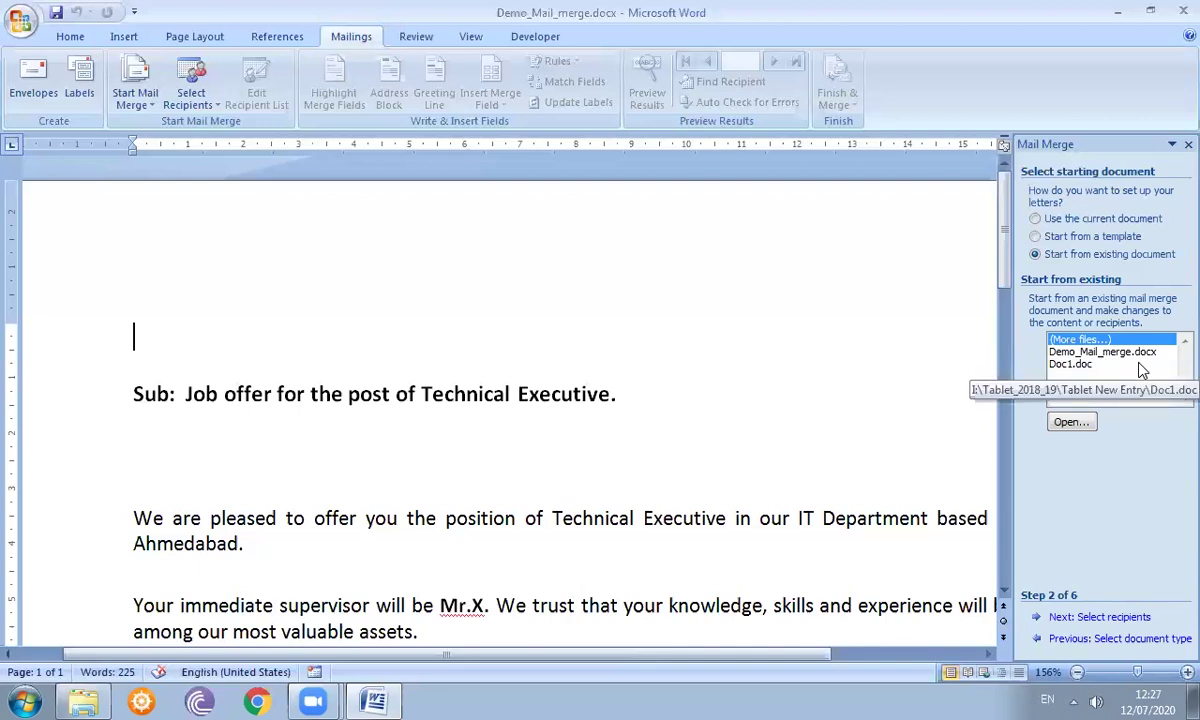
left_click(1080, 238)
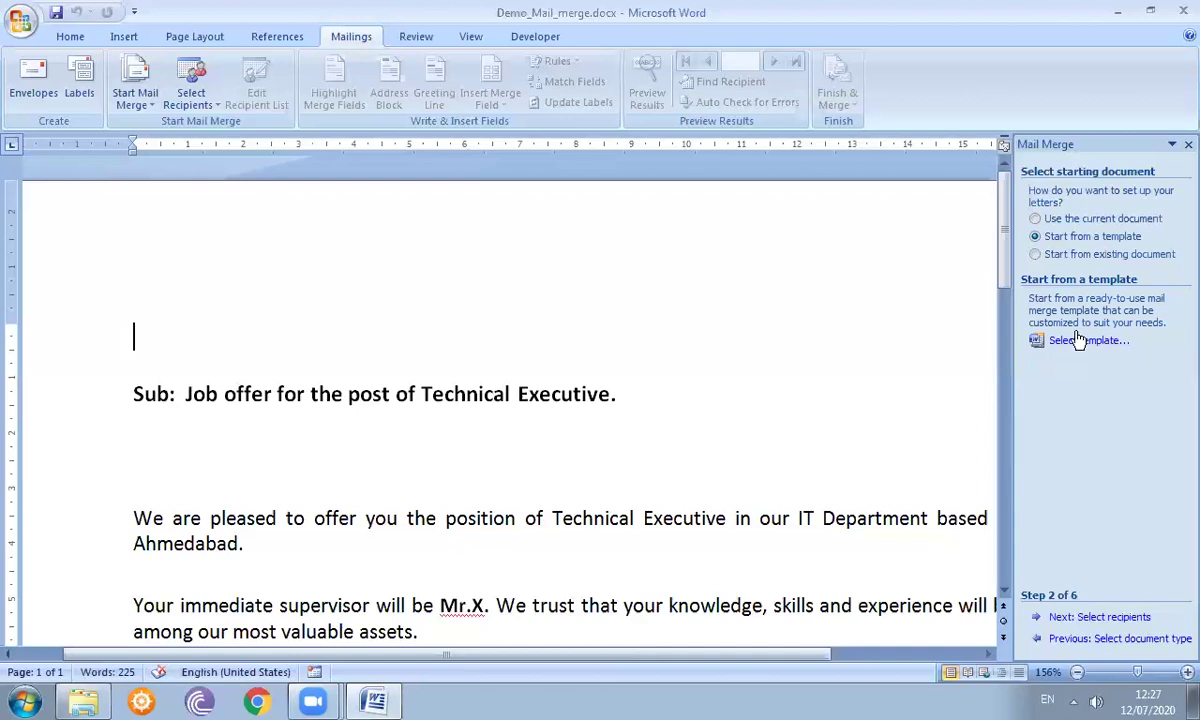
left_click(1036, 219)
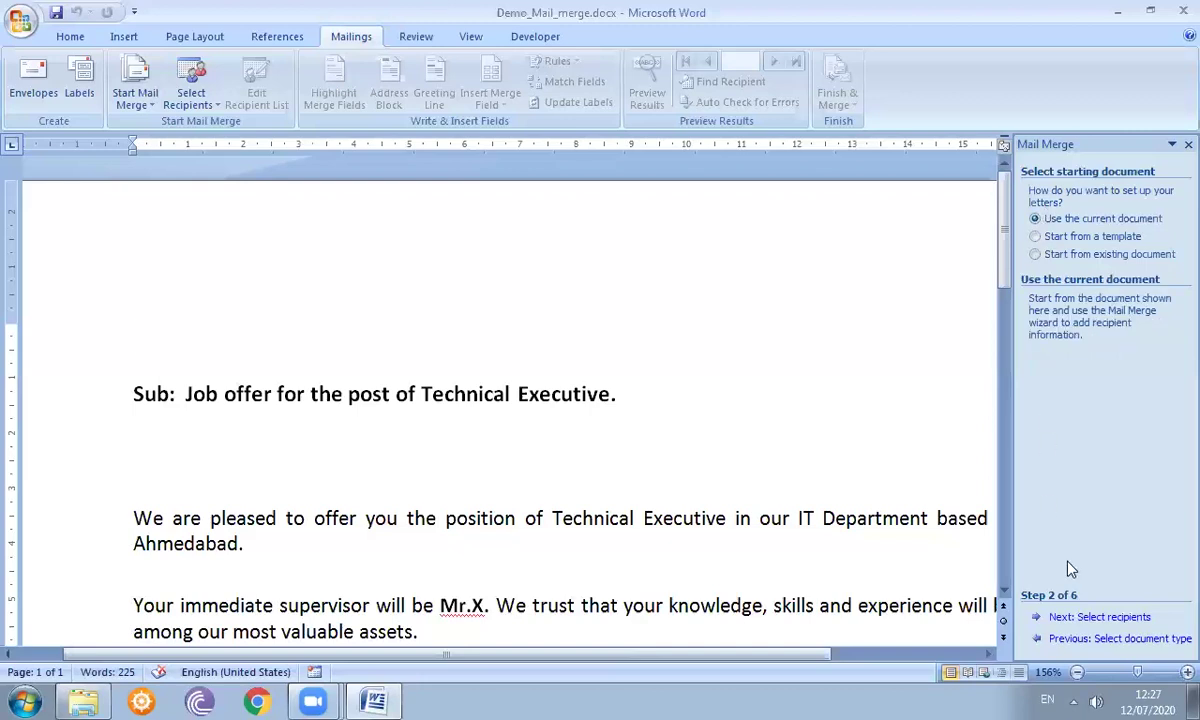
left_click(1082, 618)
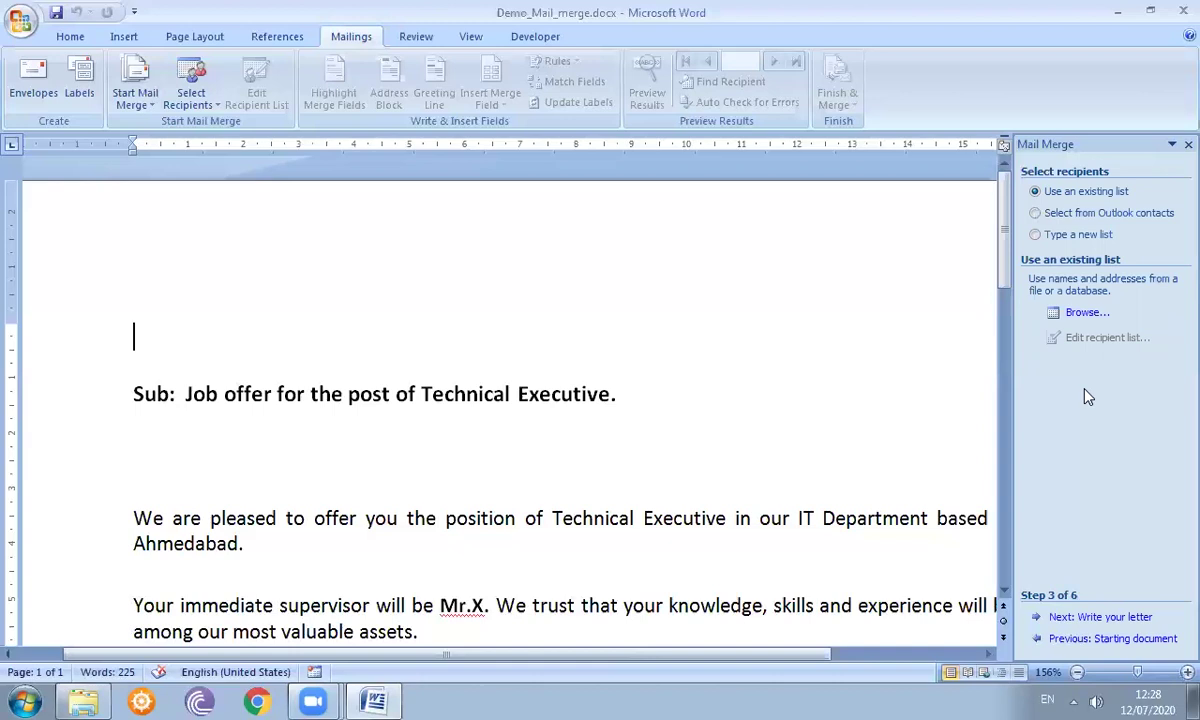
left_click(1061, 237)
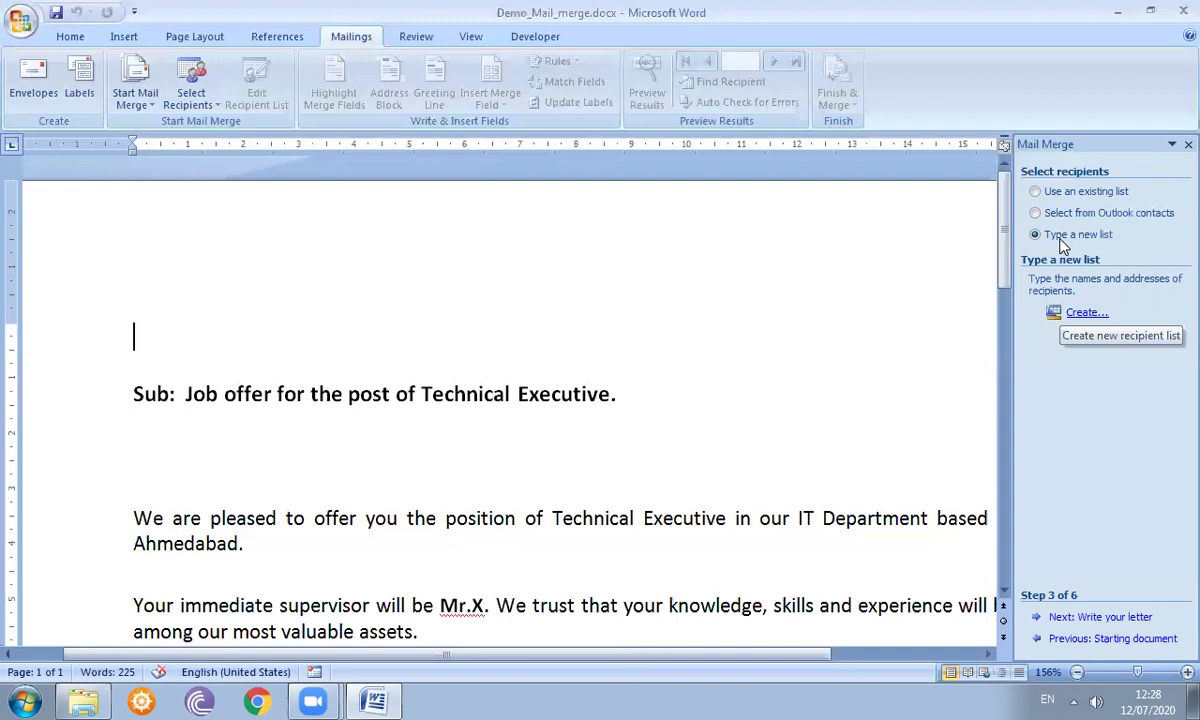
left_click(1085, 312)
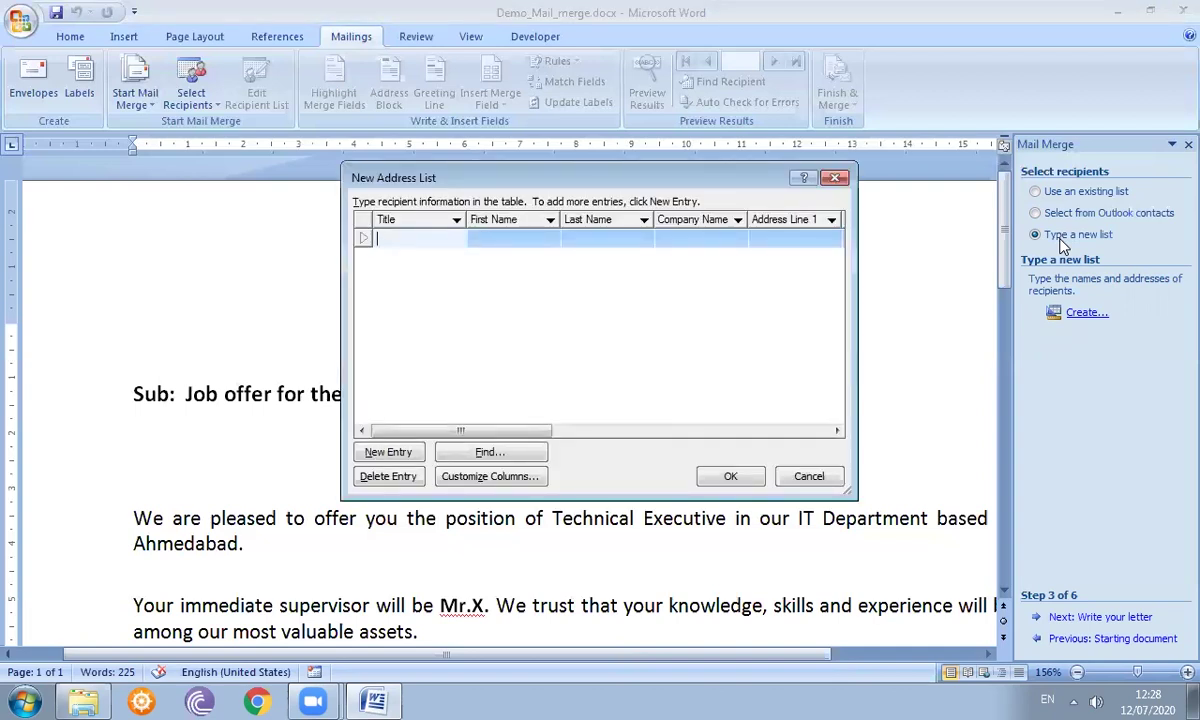
left_click(834, 177)
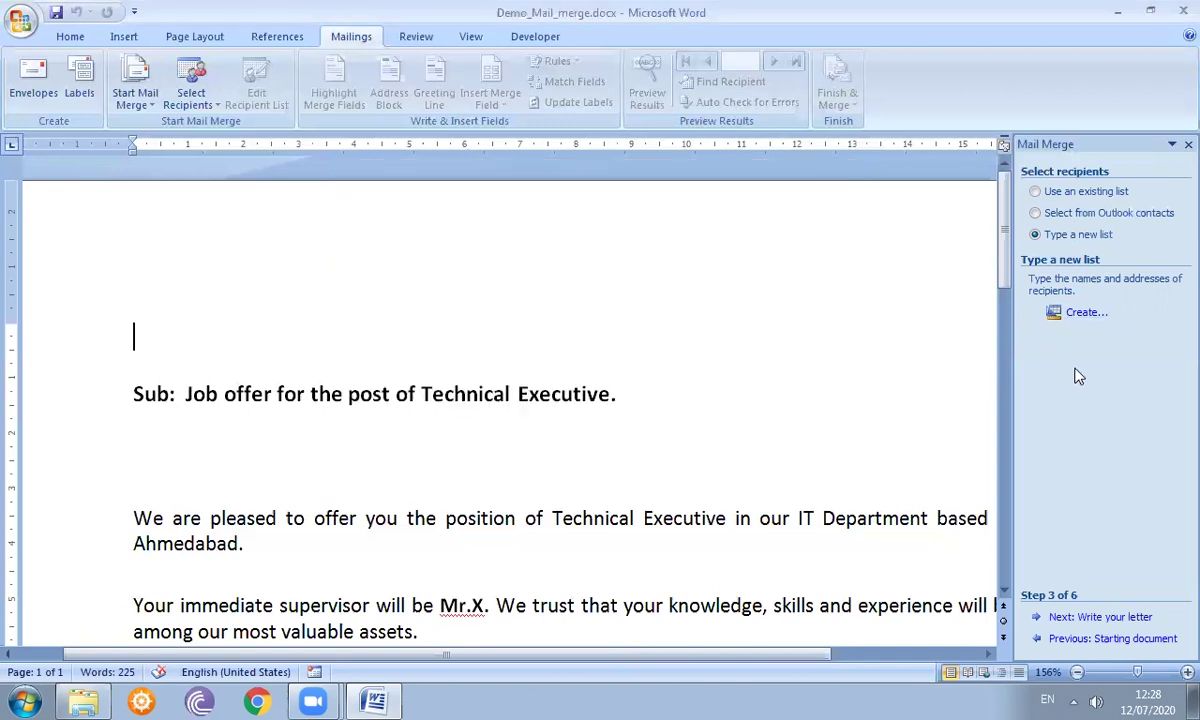
Use the existing list Second_DS.mdb from the Desktop with all its recipients and advance to writing the letter
left_click(1037, 193)
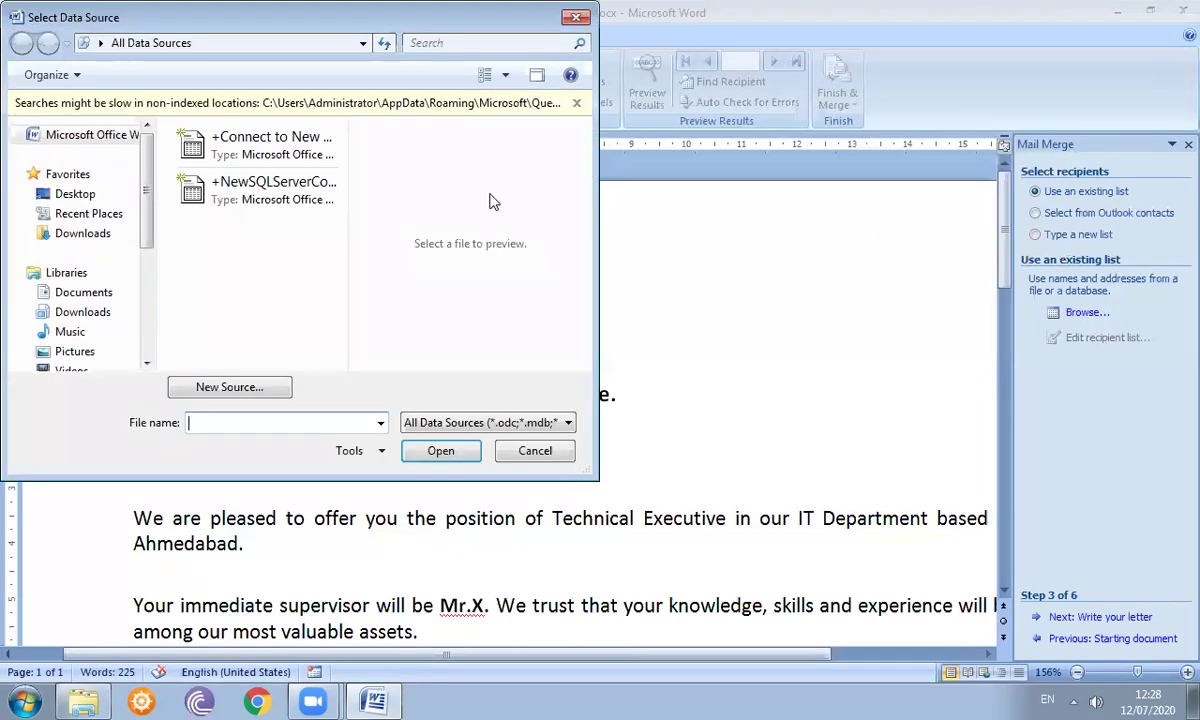
left_click(82, 194)
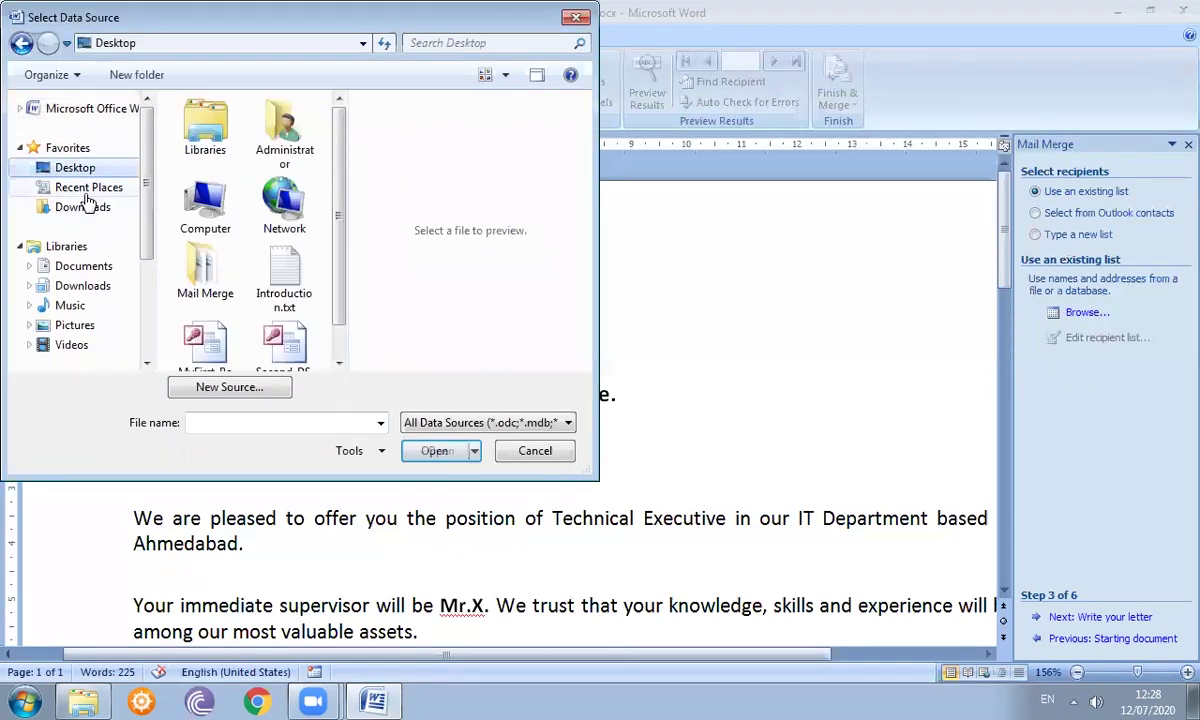
left_click_drag(336, 200, 348, 329)
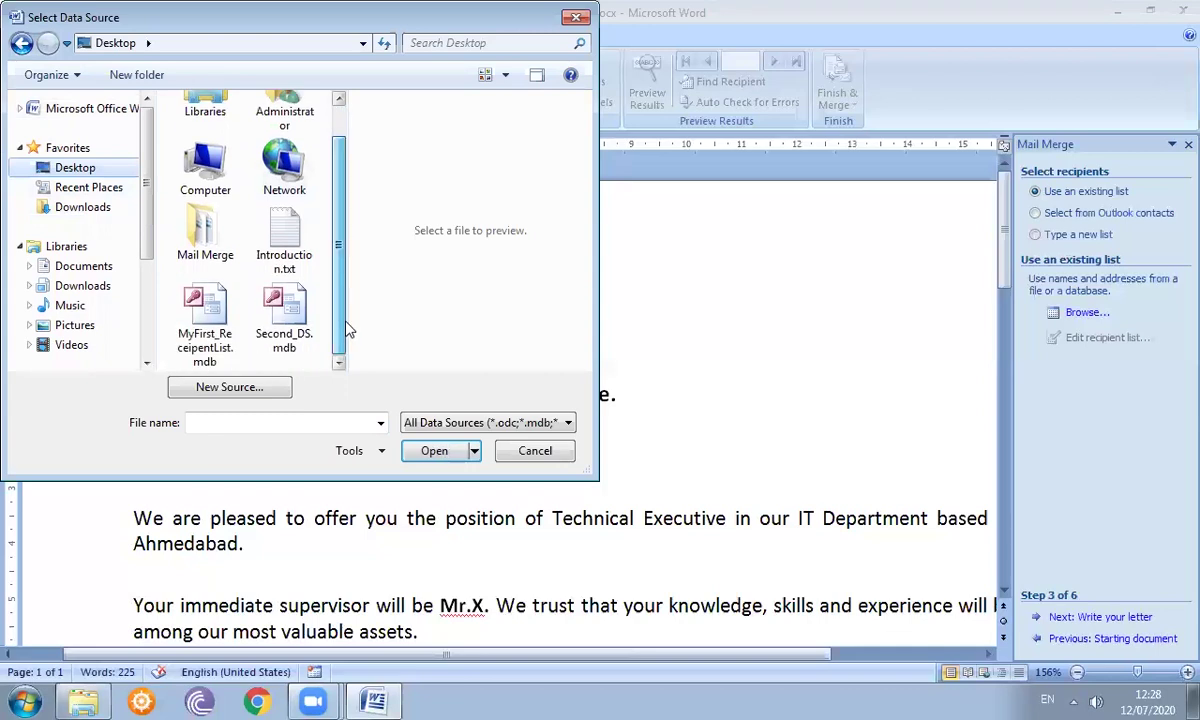
left_click(297, 330)
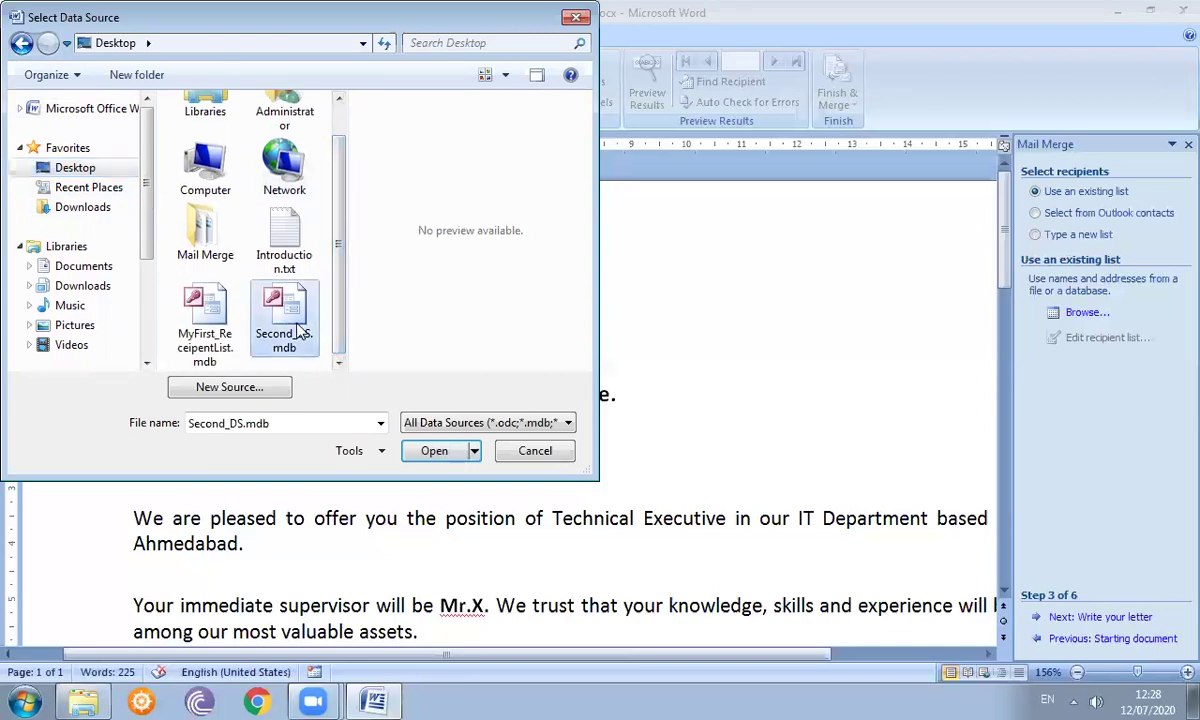
left_click(436, 451)
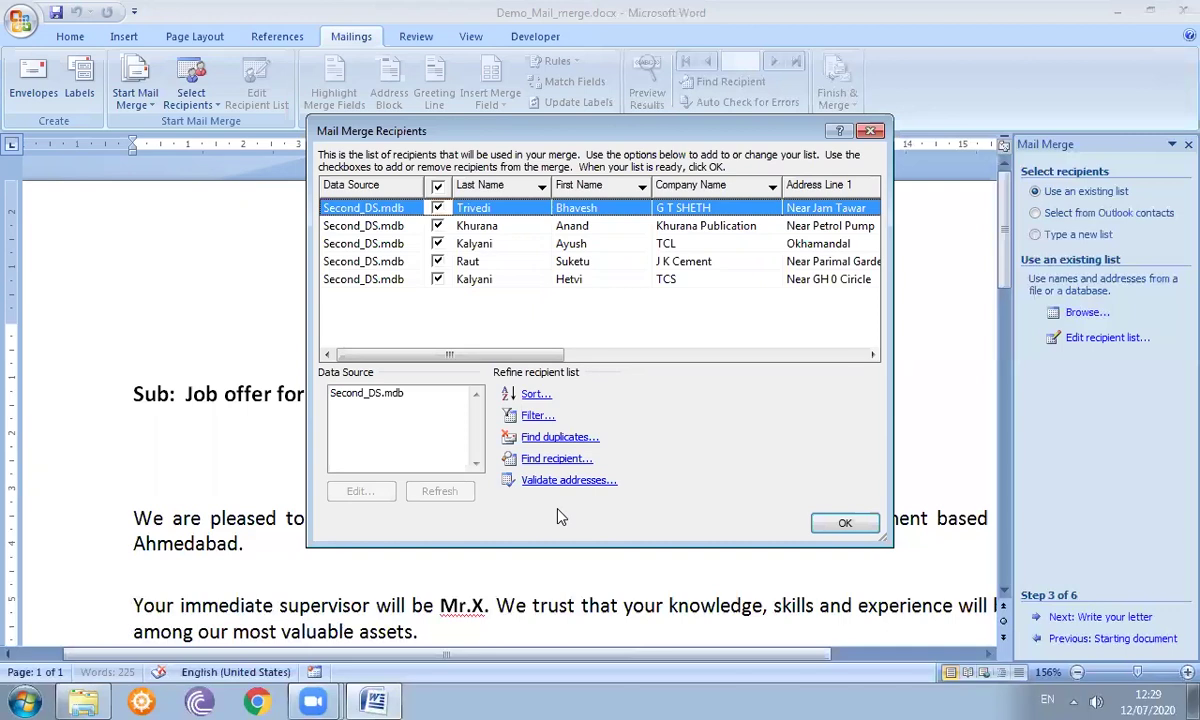
left_click(837, 521)
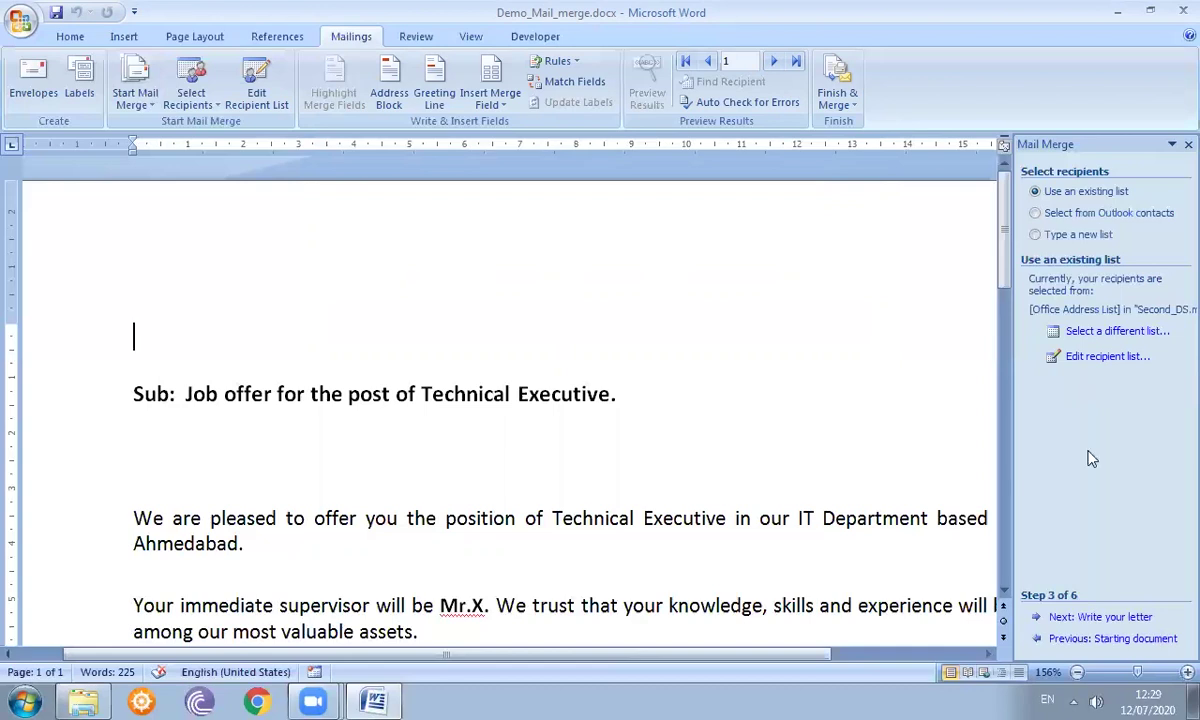
left_click(1105, 617)
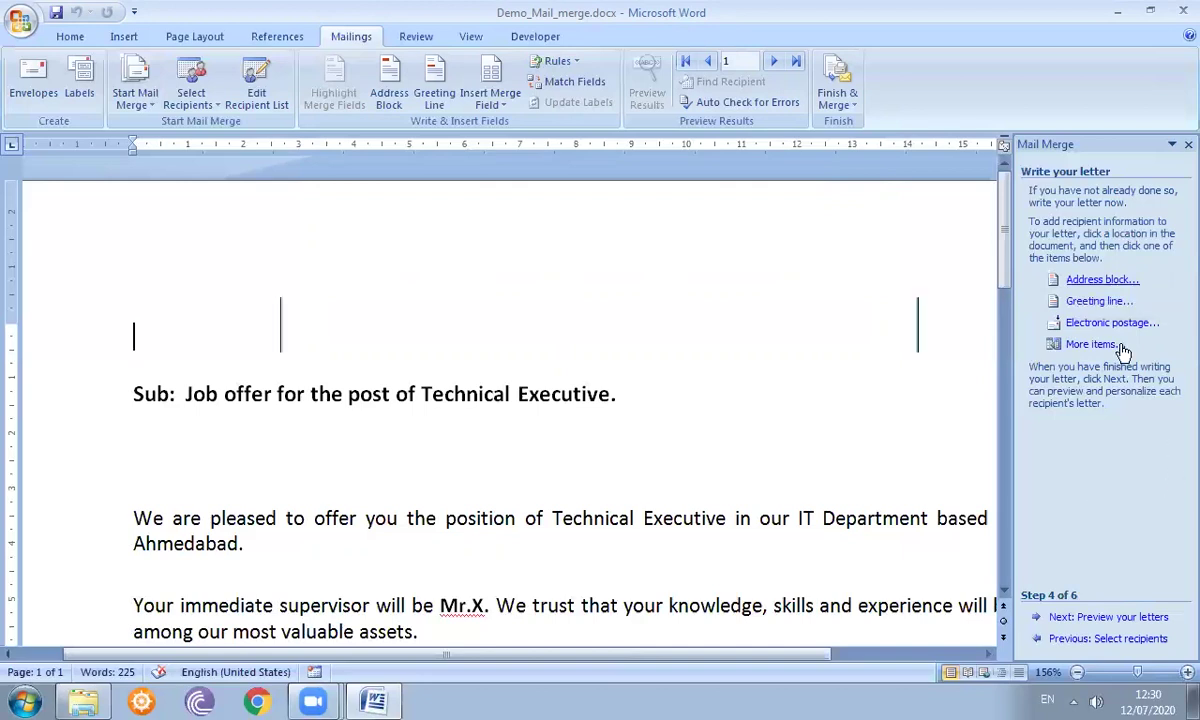
Insert an address block without the company name above the subject line, checking it against several recipients in the preview
left_click(1102, 279)
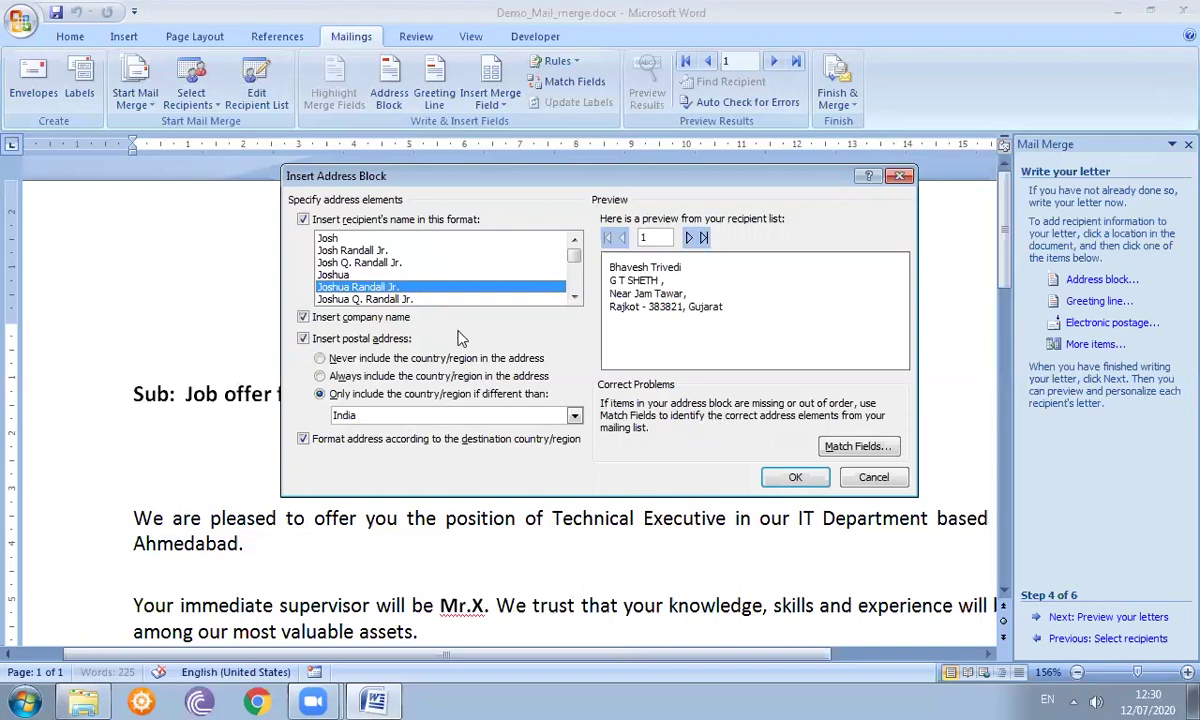
left_click(303, 318)
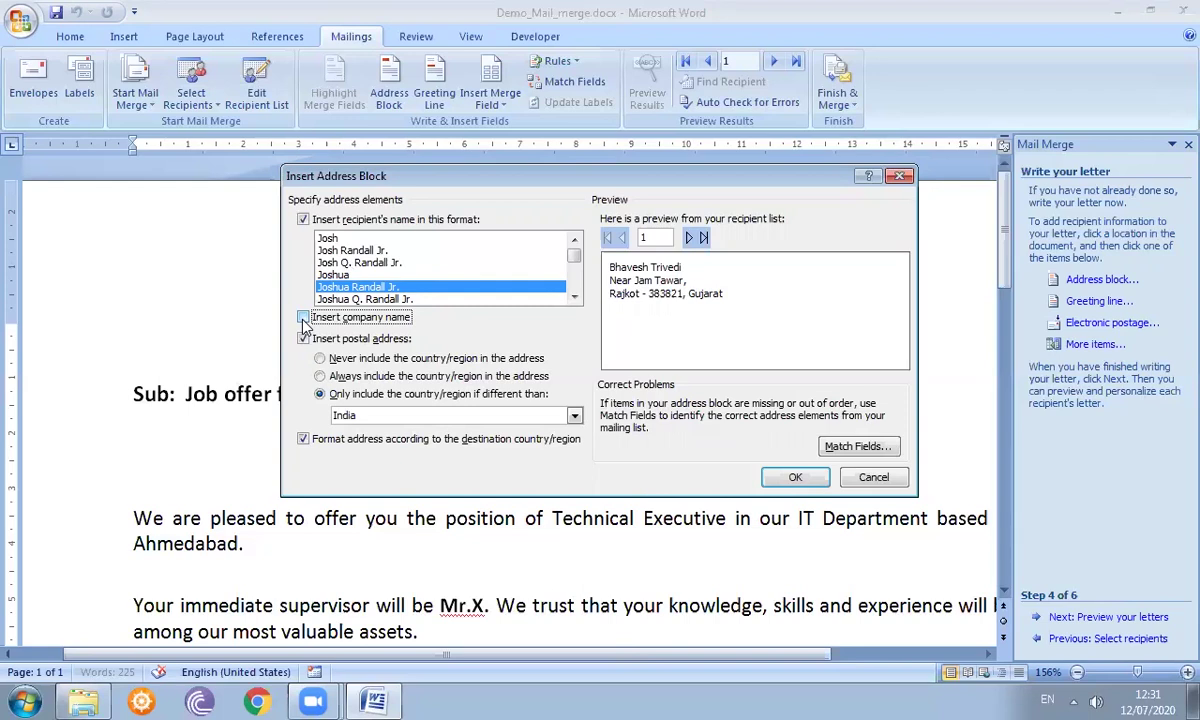
left_click(686, 241)
left_click(686, 241)
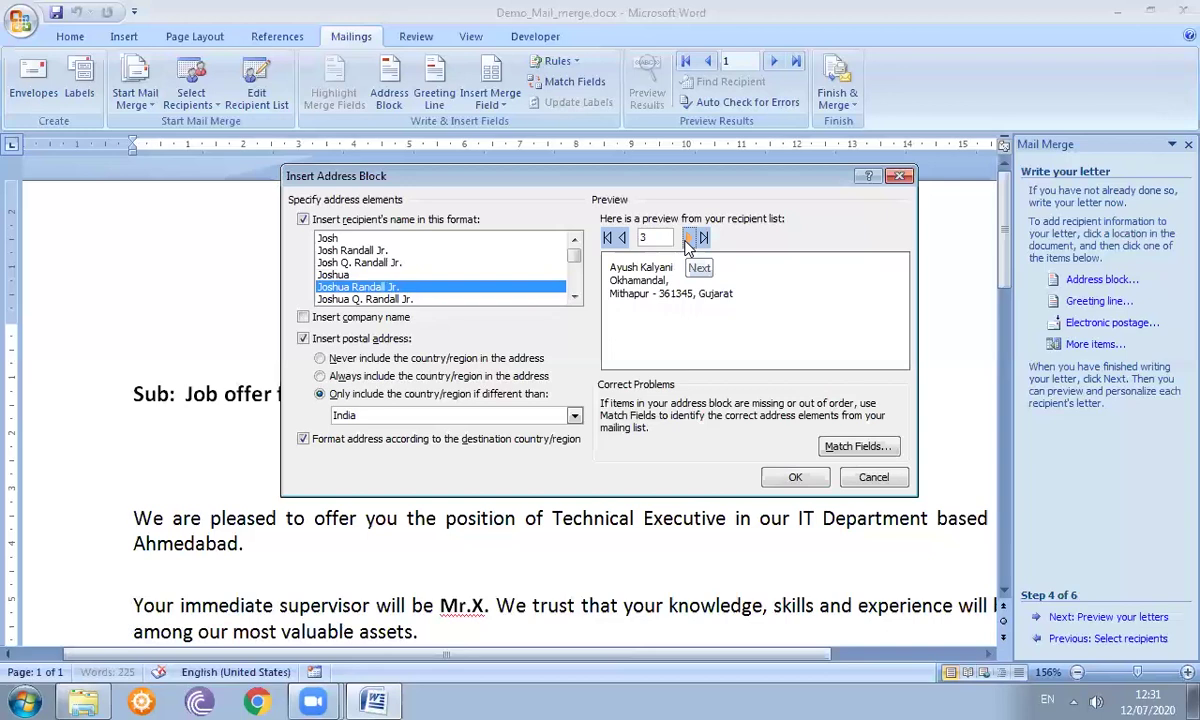
left_click(686, 241)
left_click(622, 241)
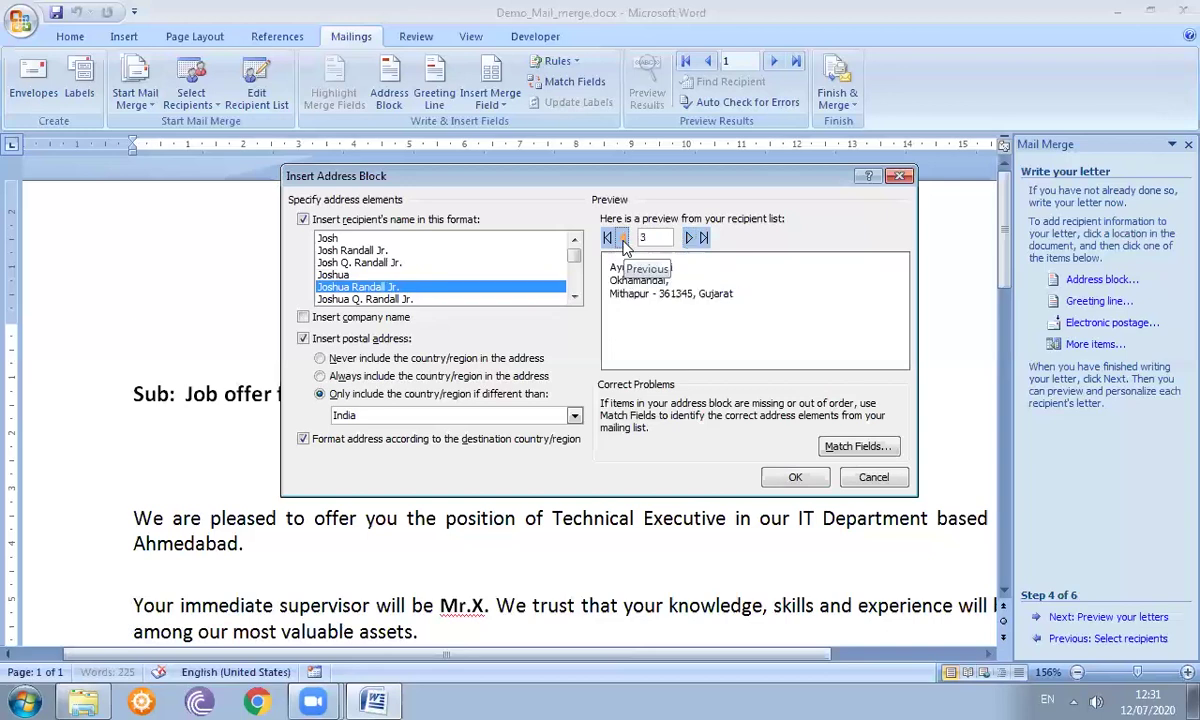
left_click(795, 477)
Insert a greeting line below the subject line with "Dear", the recipient's full name and a comma, checking it for several recipients
left_click(150, 459)
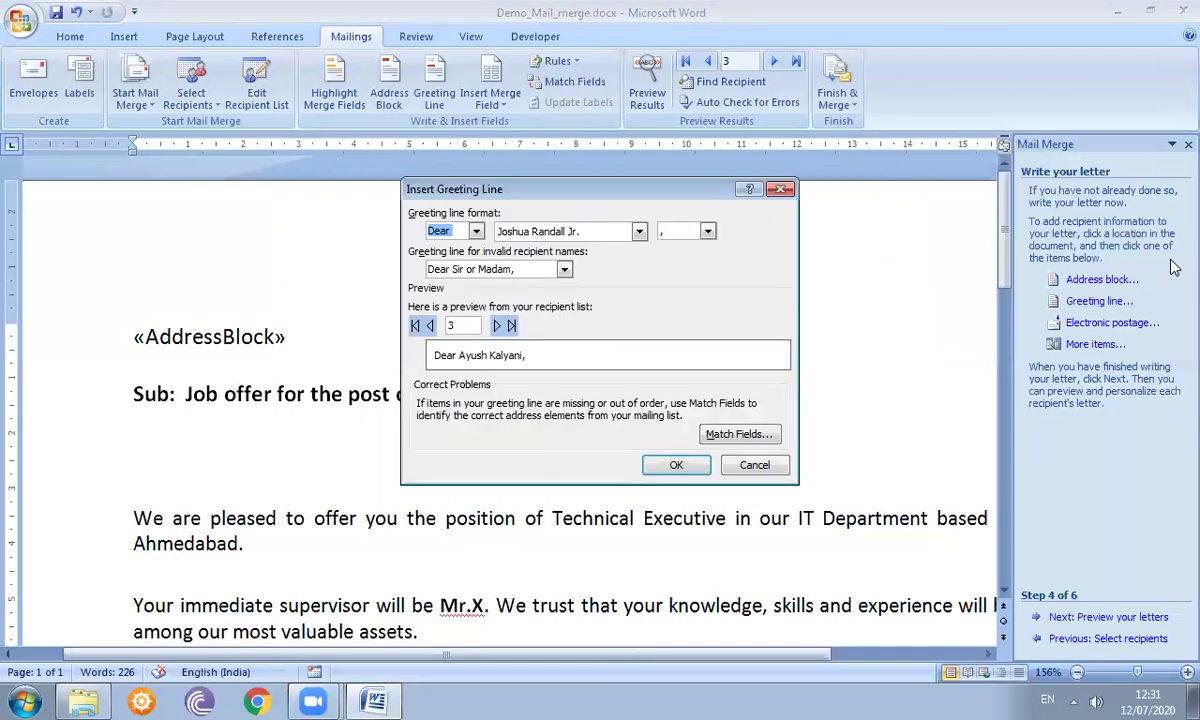
left_click(477, 232)
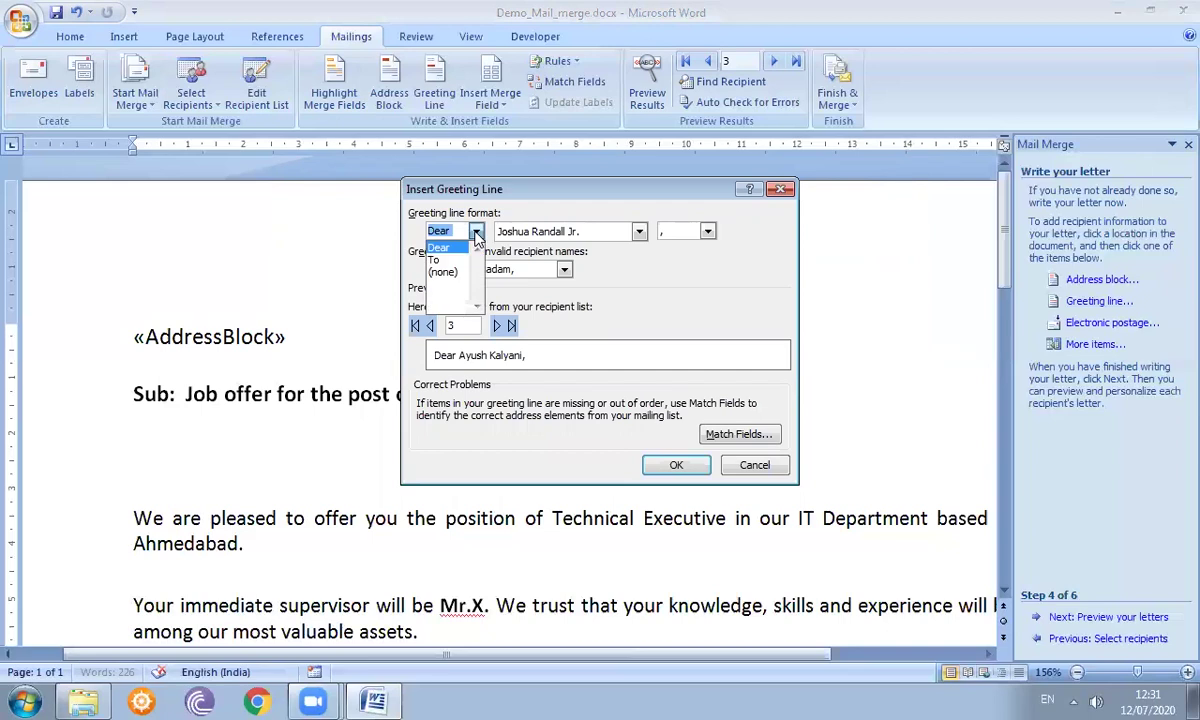
left_click(477, 232)
left_click(549, 233)
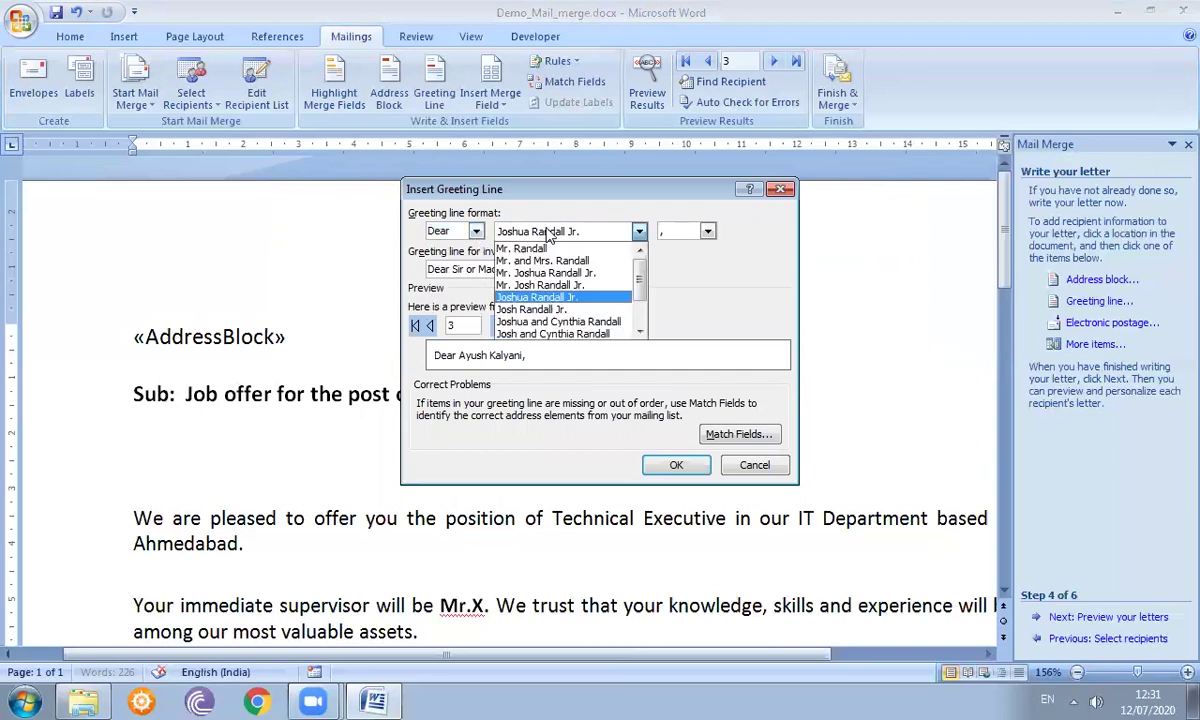
left_click(549, 233)
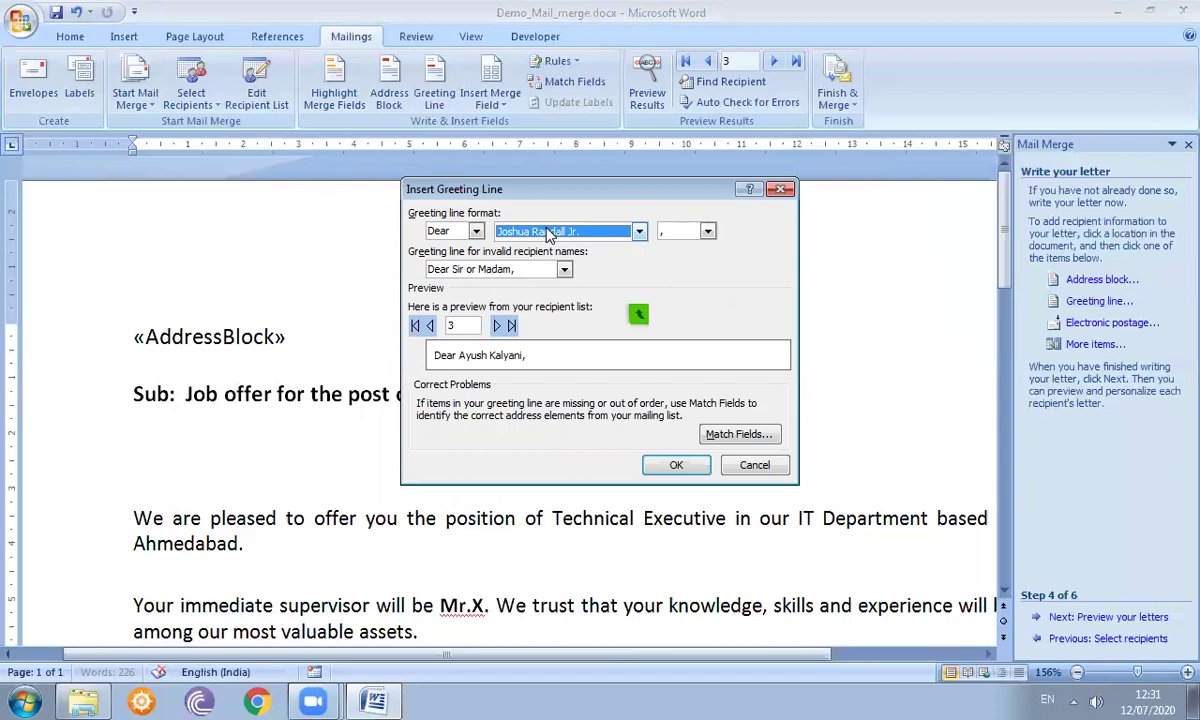
left_click(497, 326)
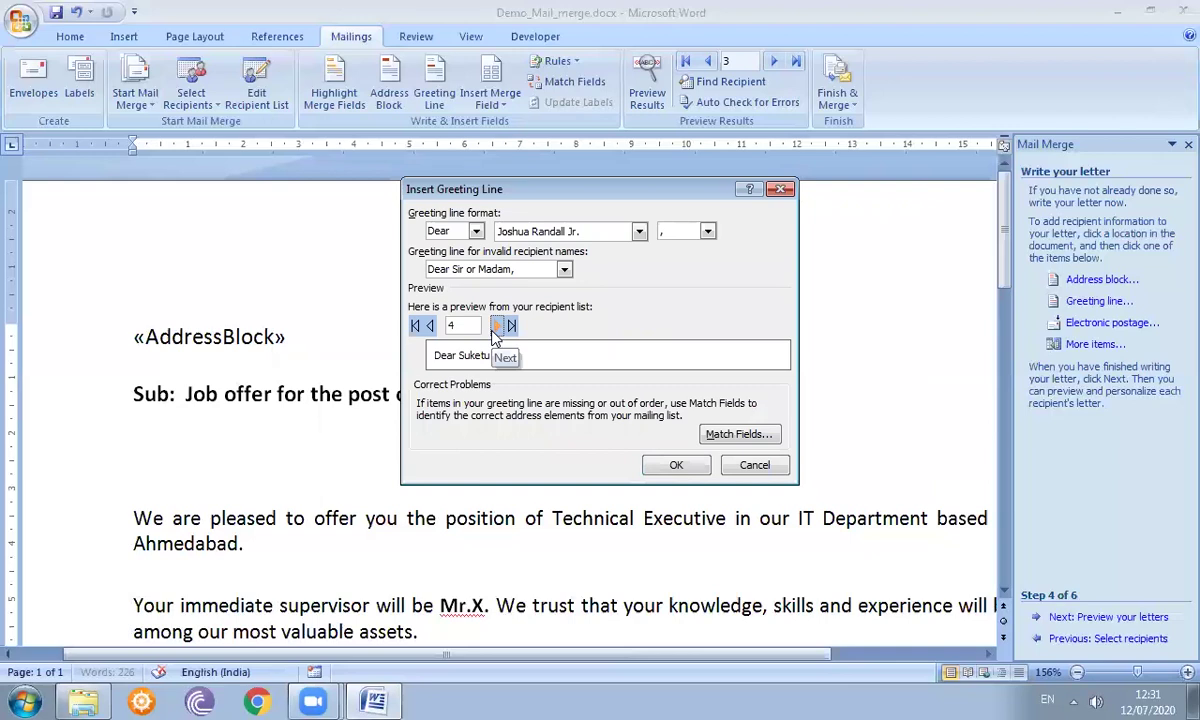
left_click(492, 330)
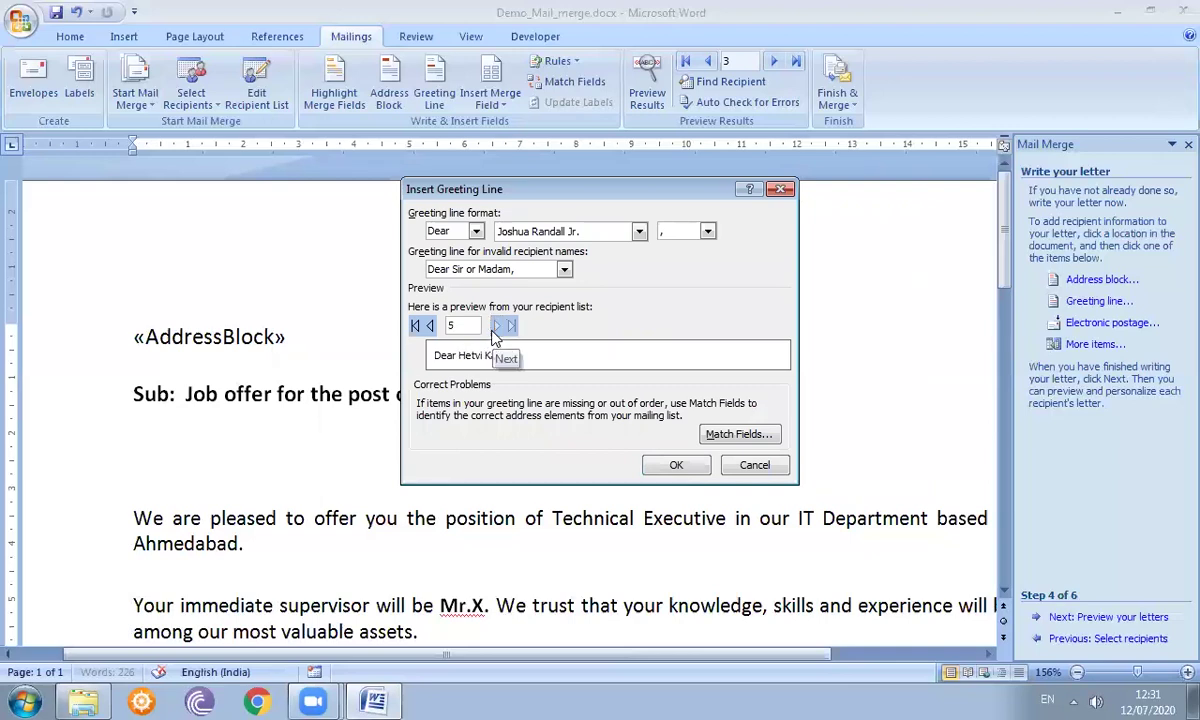
left_click(677, 466)
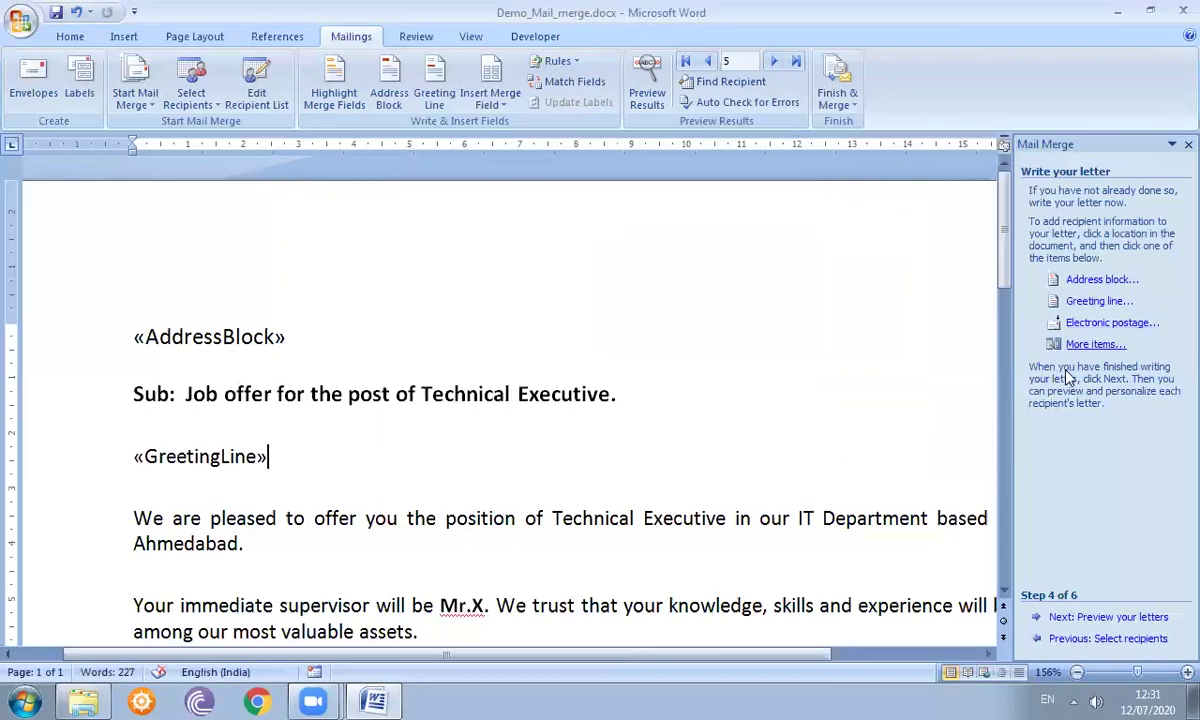
Preview the merged letters, going back from recipient 5 to recipient 1
left_click(1083, 618)
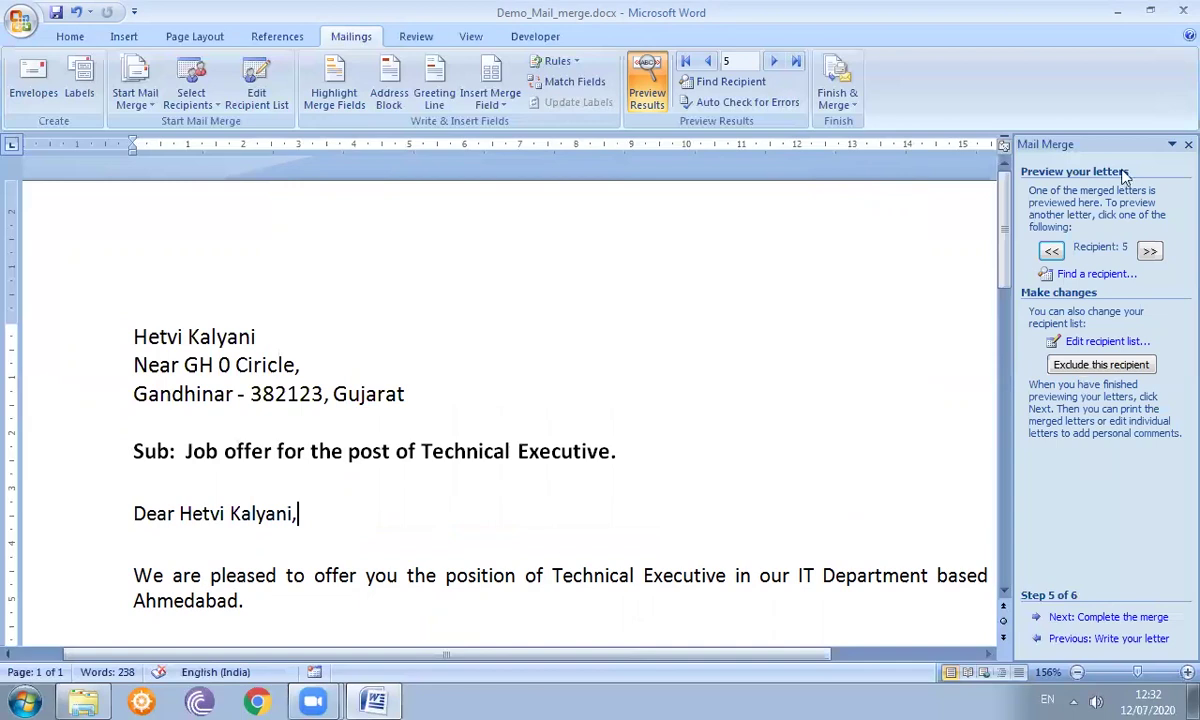
left_click(1058, 251)
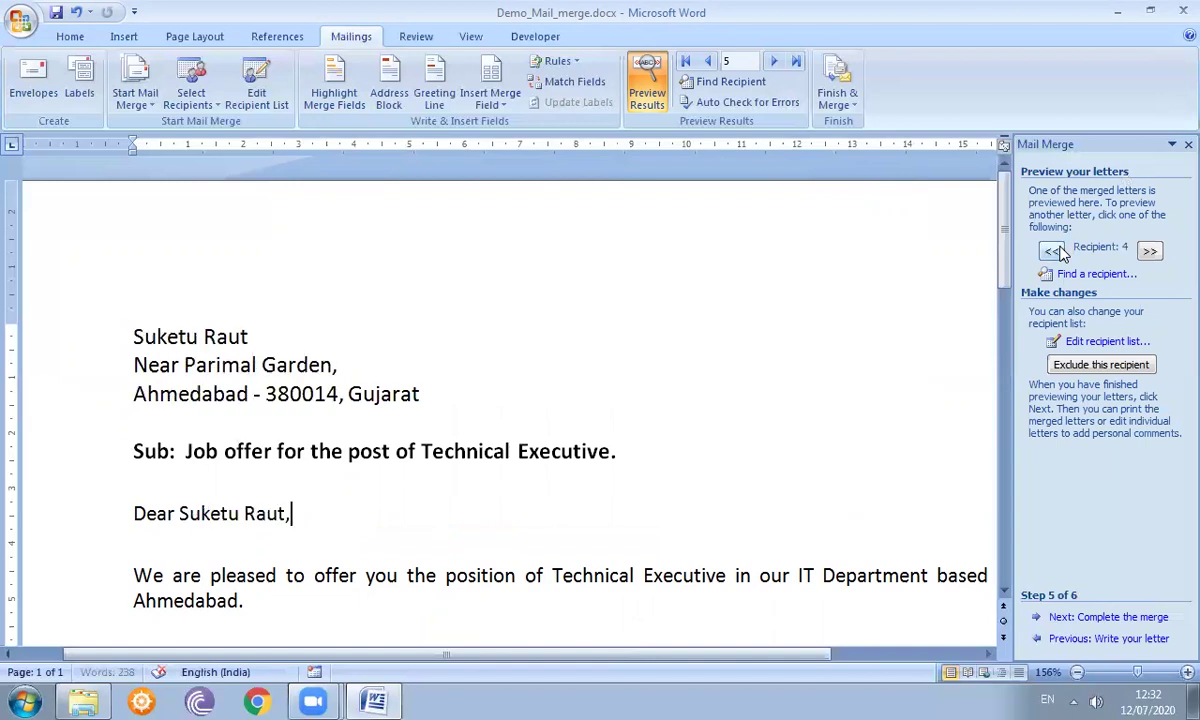
left_click(1053, 251)
left_click(1053, 251)
left_click(1058, 251)
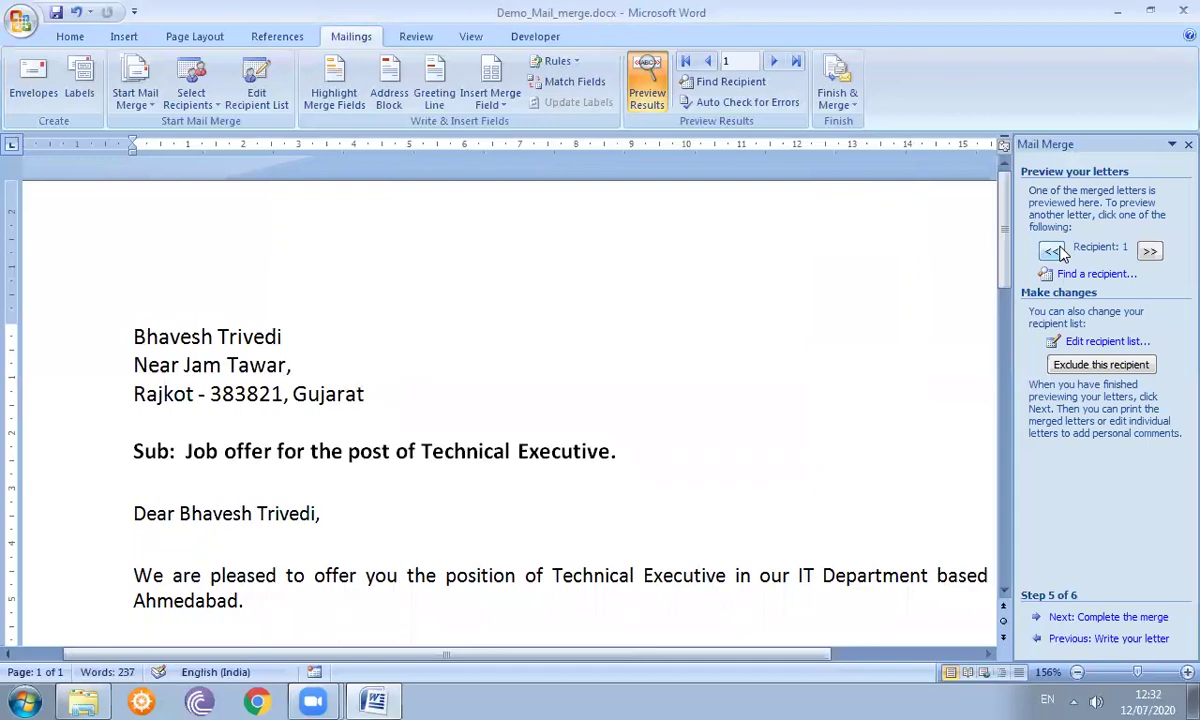
Keep only the first recipient included in the merge and change that recipient's last name in Second_DS.mdb, saving the updated list
left_click(1099, 346)
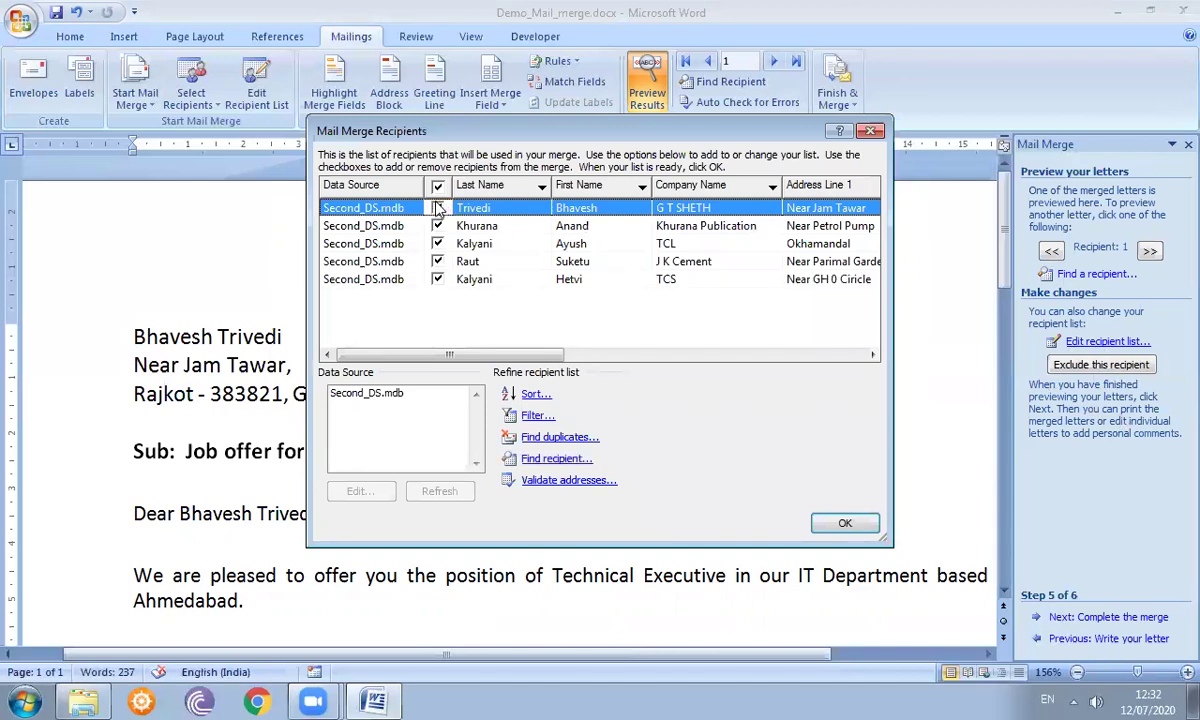
left_click(437, 186)
left_click(385, 395)
left_click(357, 492)
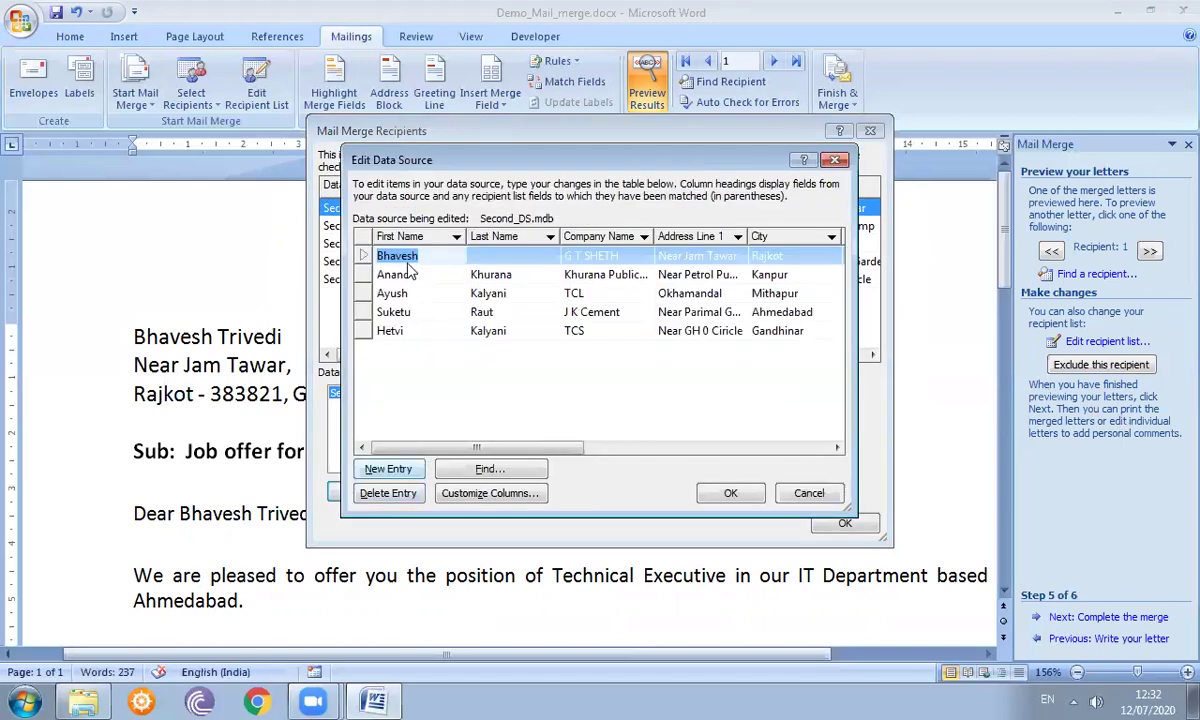
key("Tab")
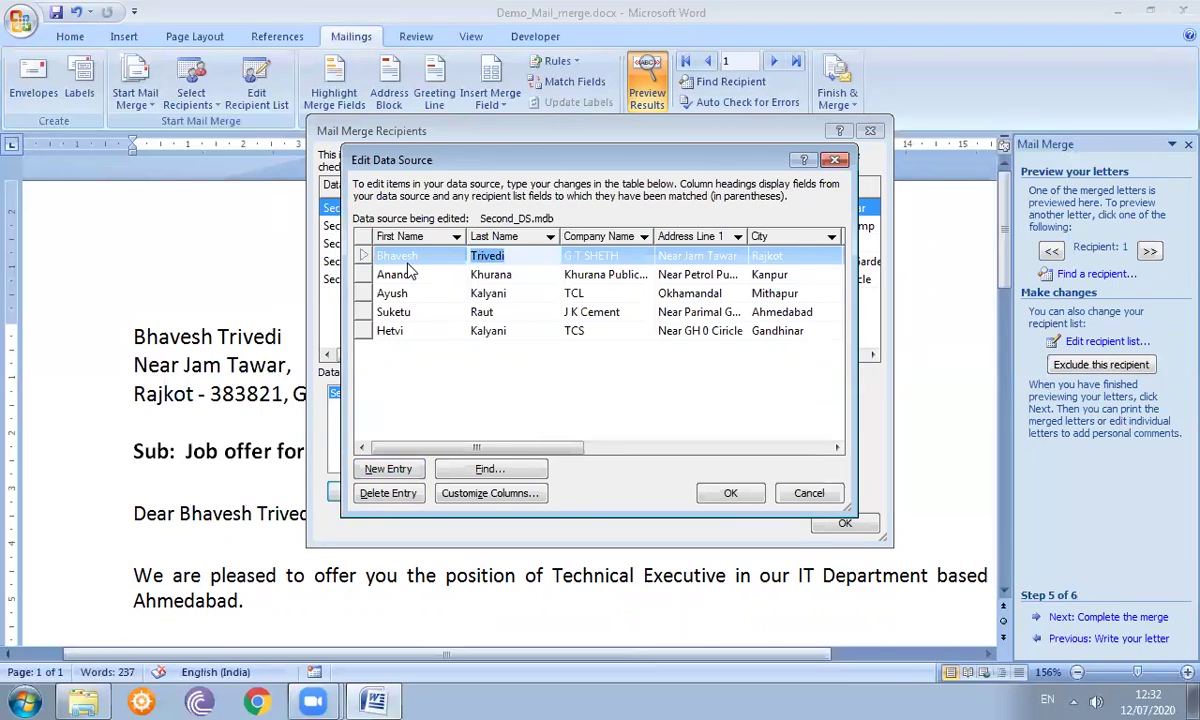
type("Upadhyay")
left_click(729, 494)
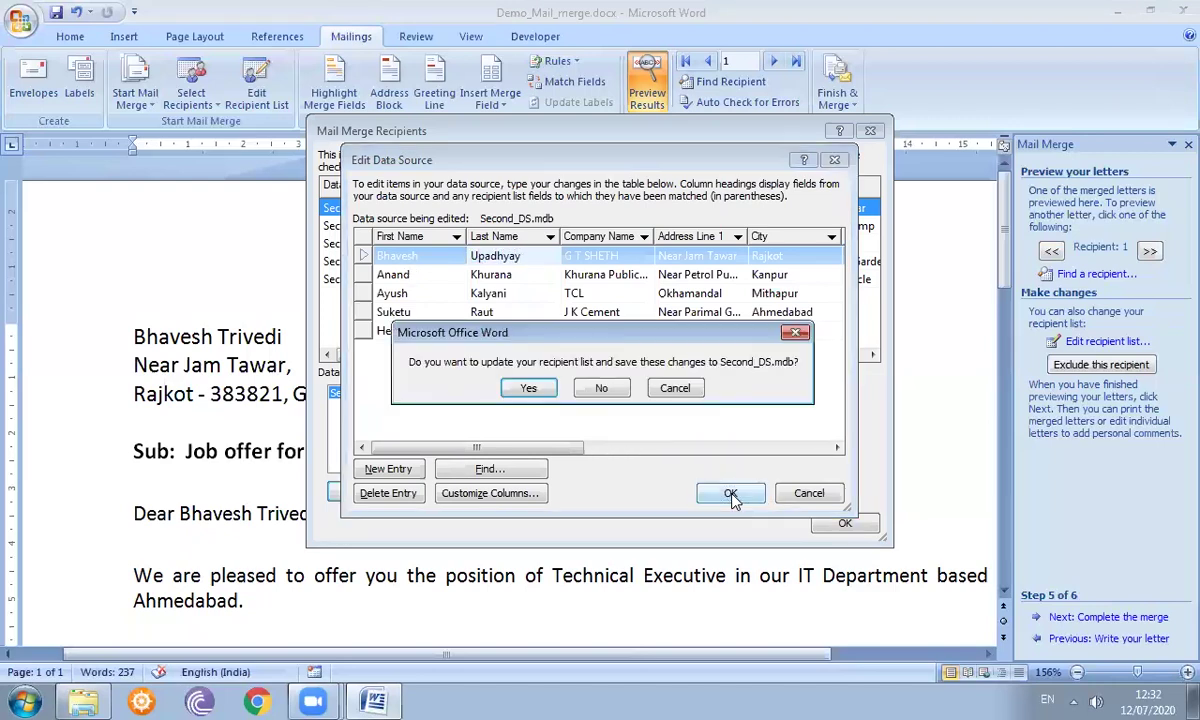
left_click(528, 390)
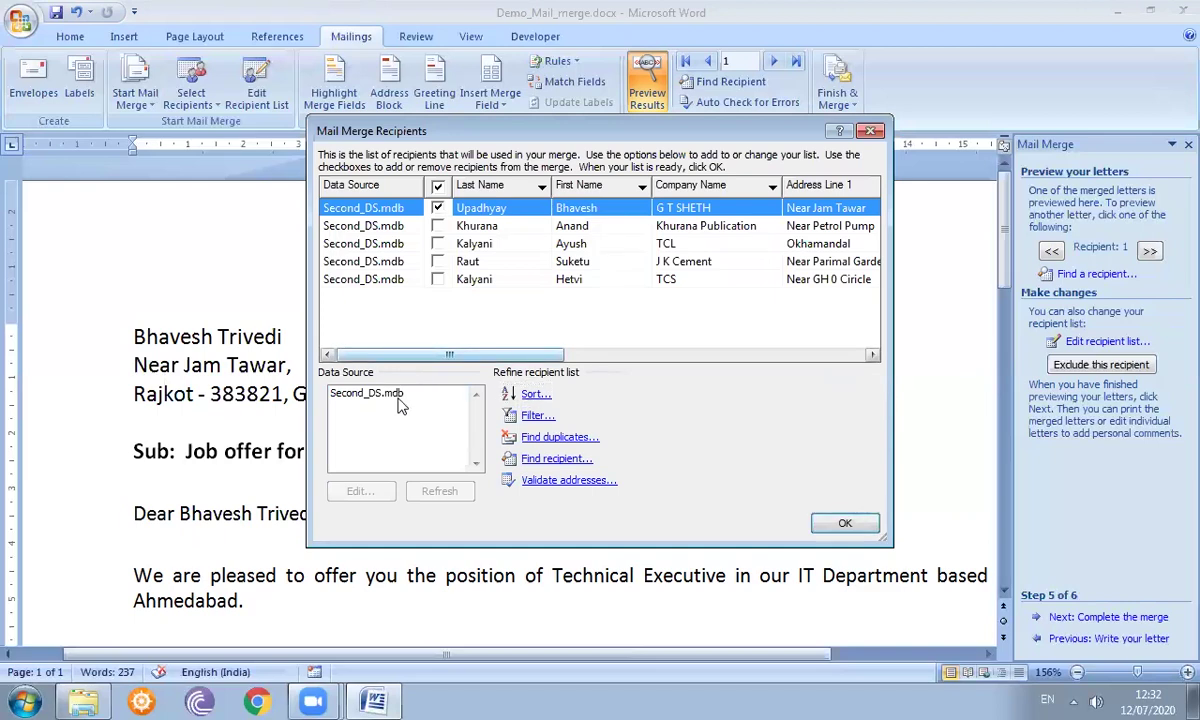
left_click(843, 526)
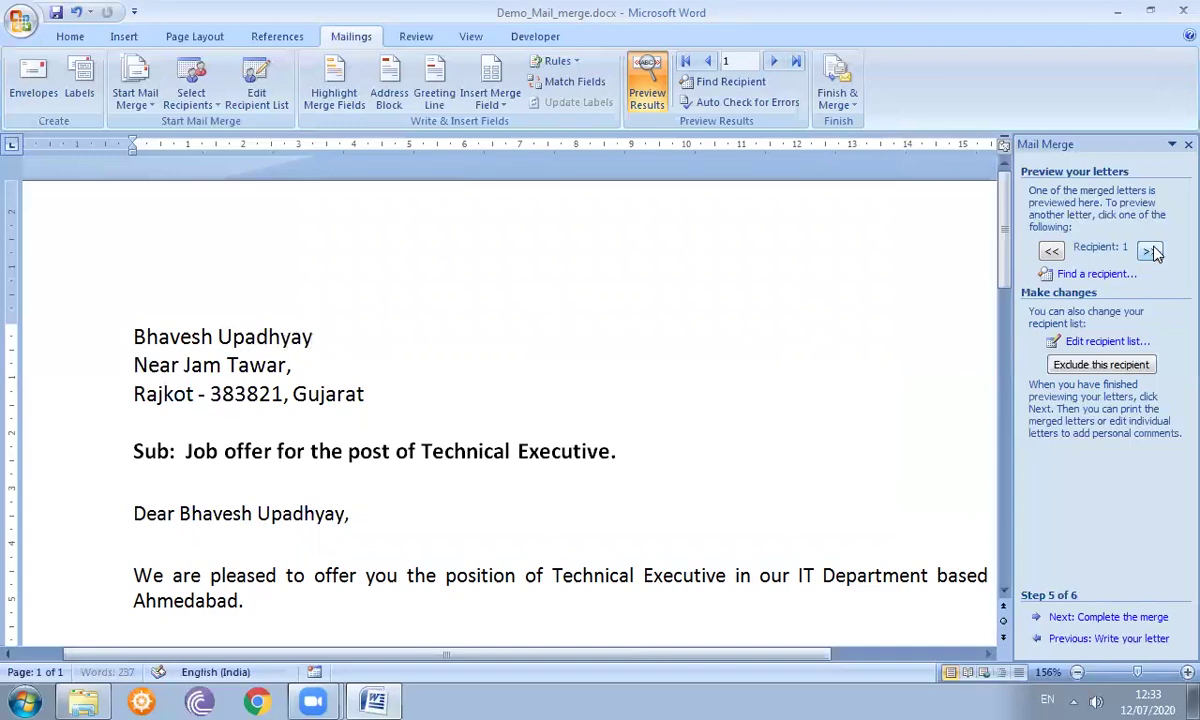
Advance the mail merge wizard to completing the merge
left_click(1093, 617)
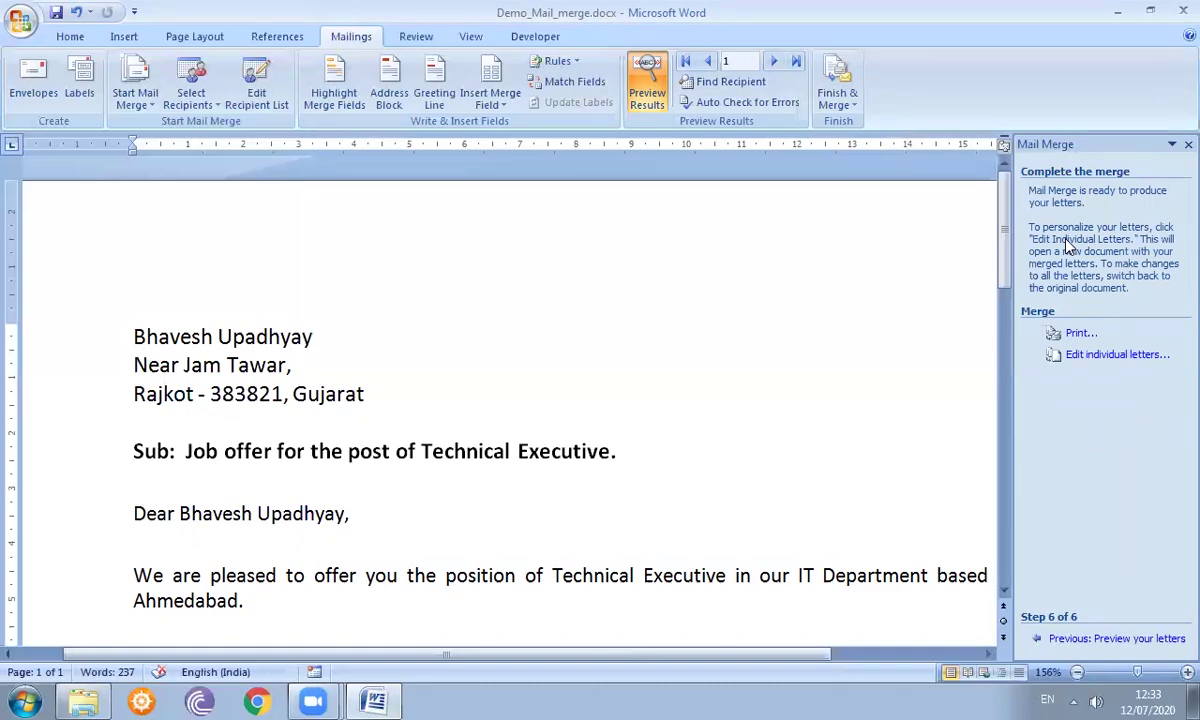
left_click(1072, 336)
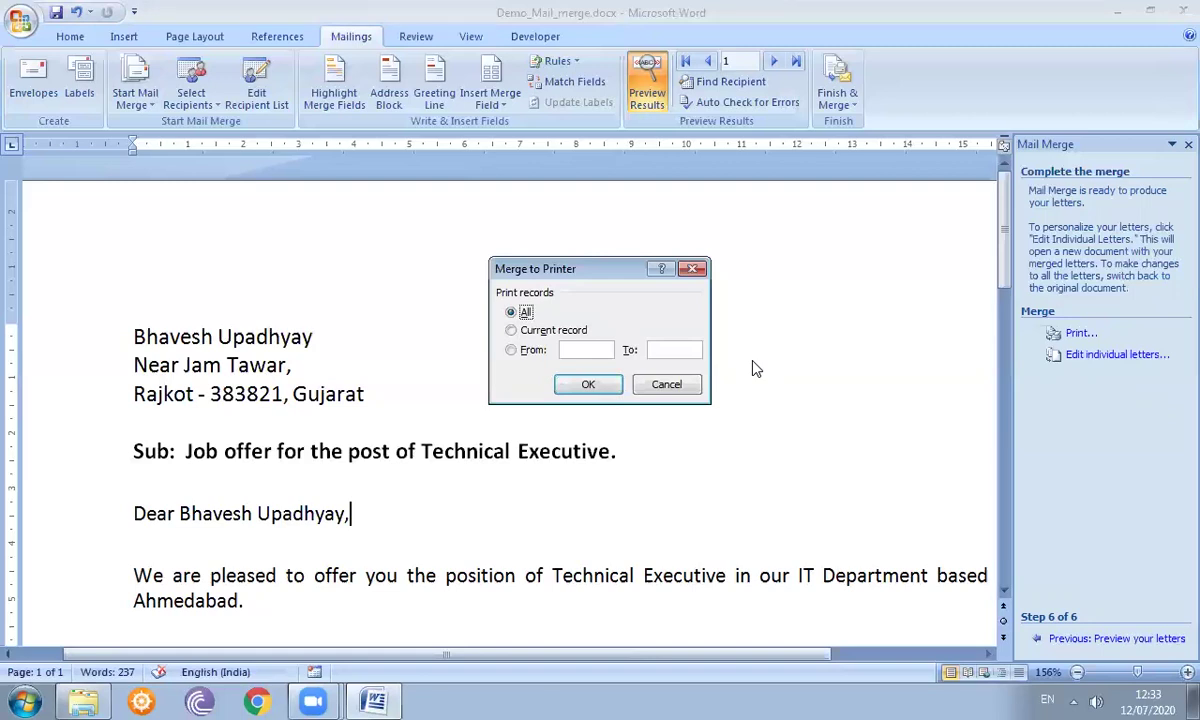
left_click(589, 386)
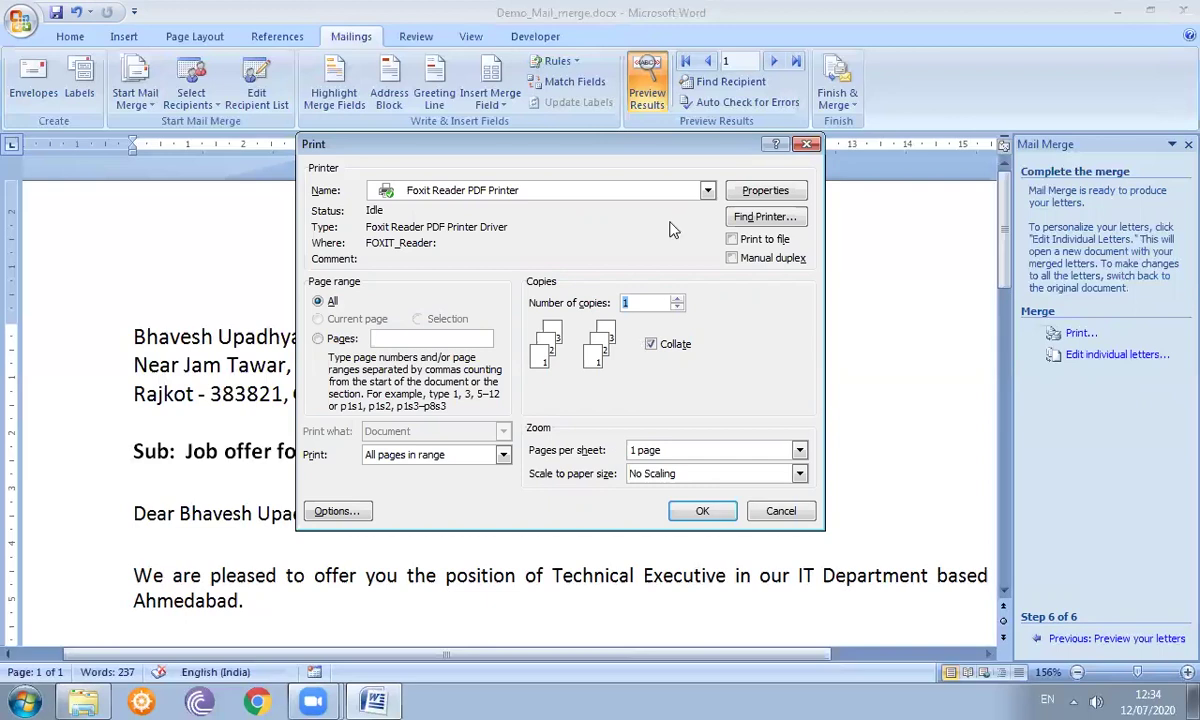
left_click(686, 193)
left_click(686, 195)
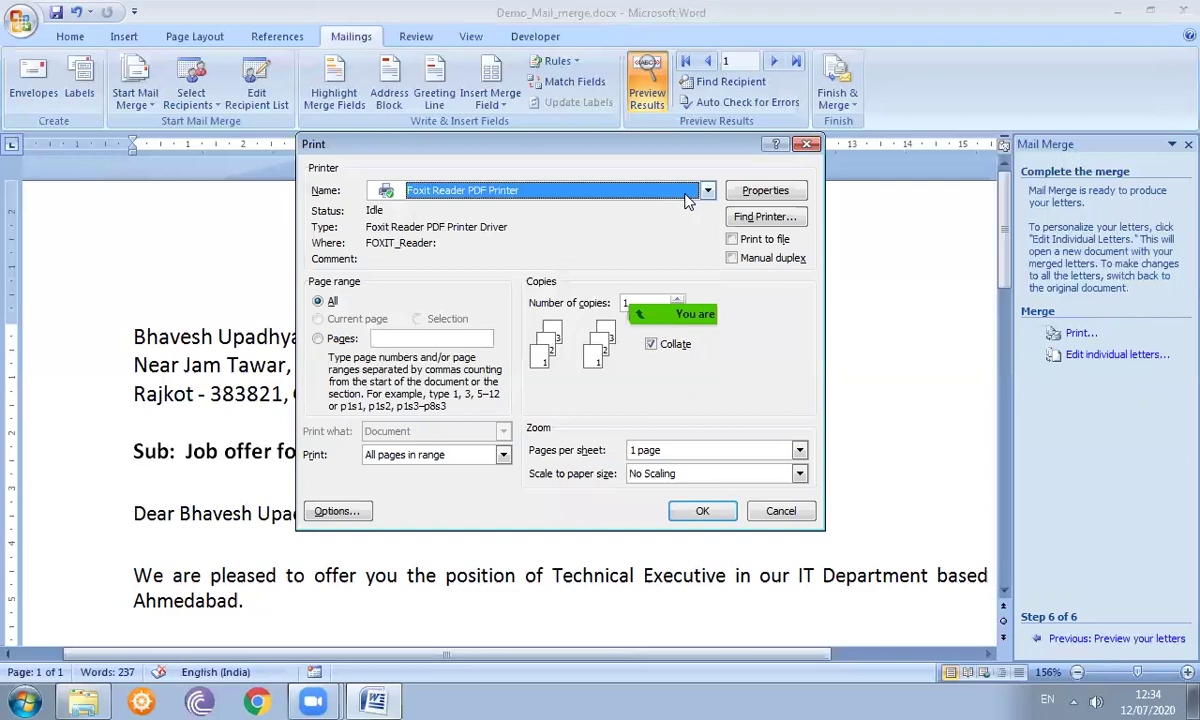
left_click(778, 512)
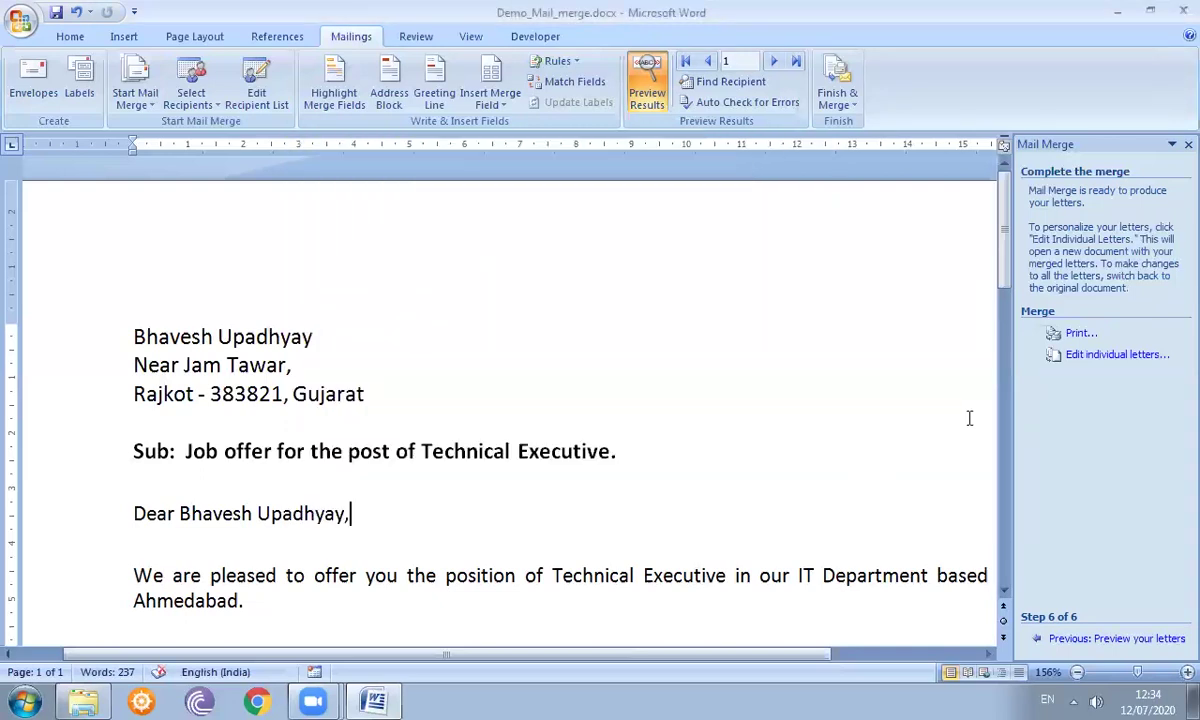
Merge all records into a new document of individual letters
left_click(1115, 362)
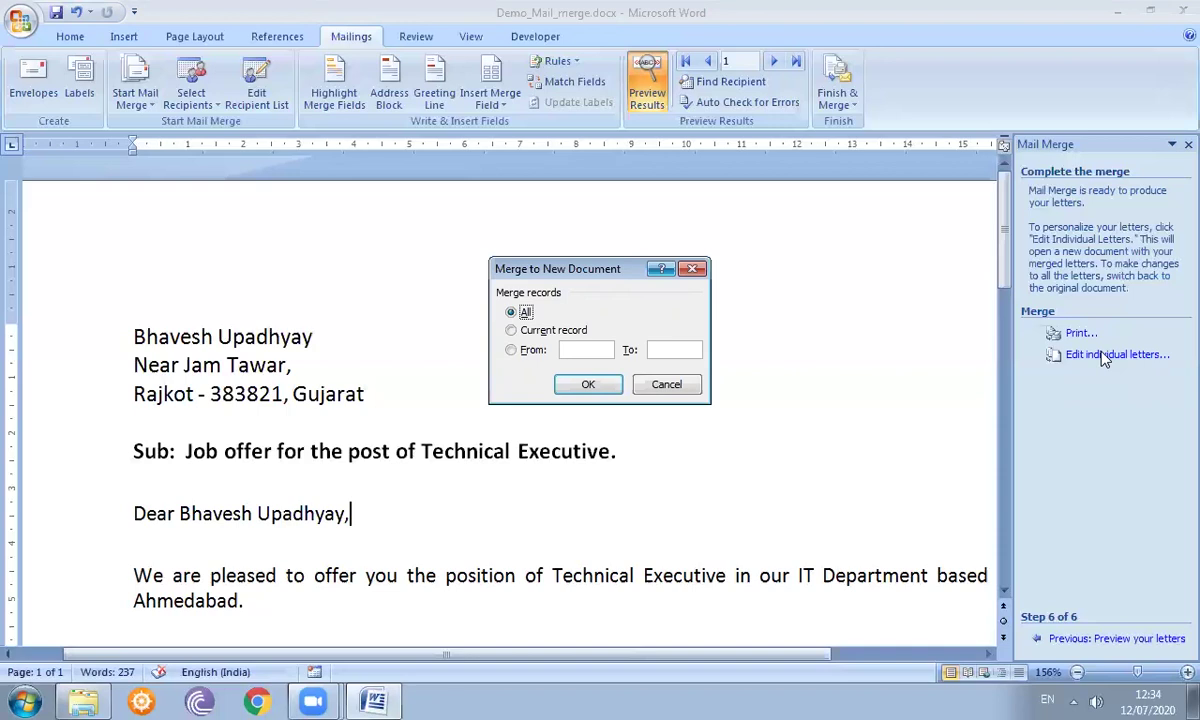
left_click(592, 384)
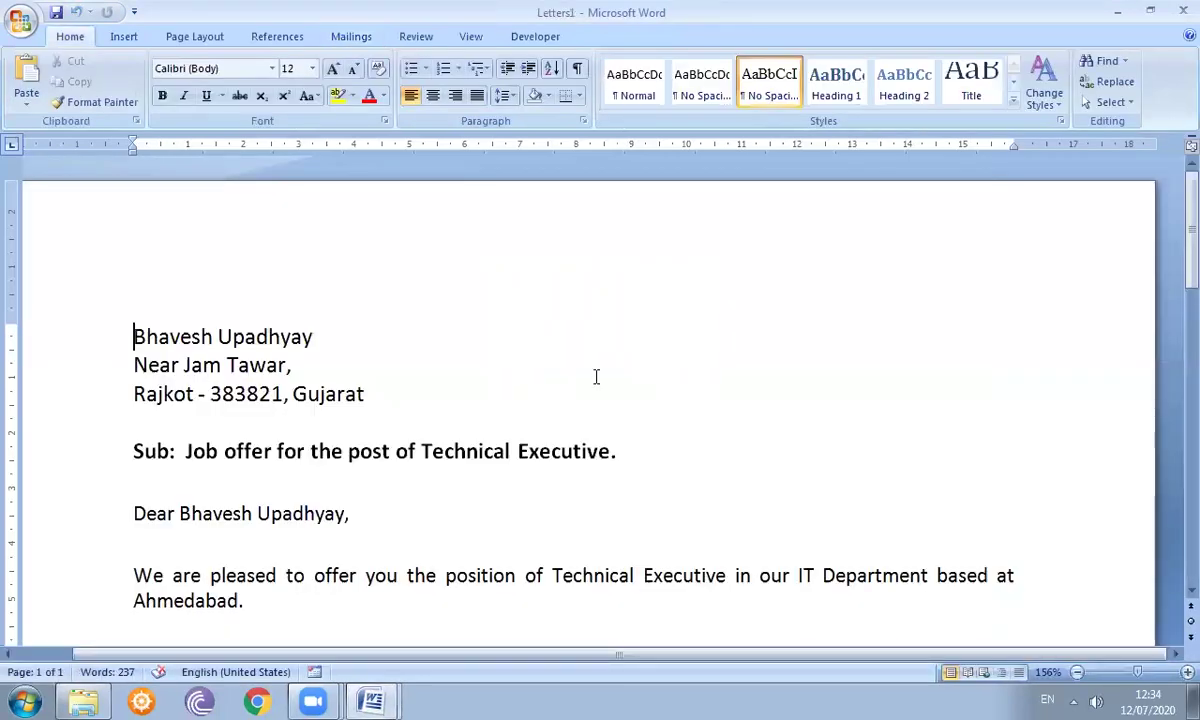
Save the merged letters as Using_Step_by_Step_Wizard.docx in the Desktop's Mail Merge folder, replacing the existing file, and close the document
left_click(18, 24)
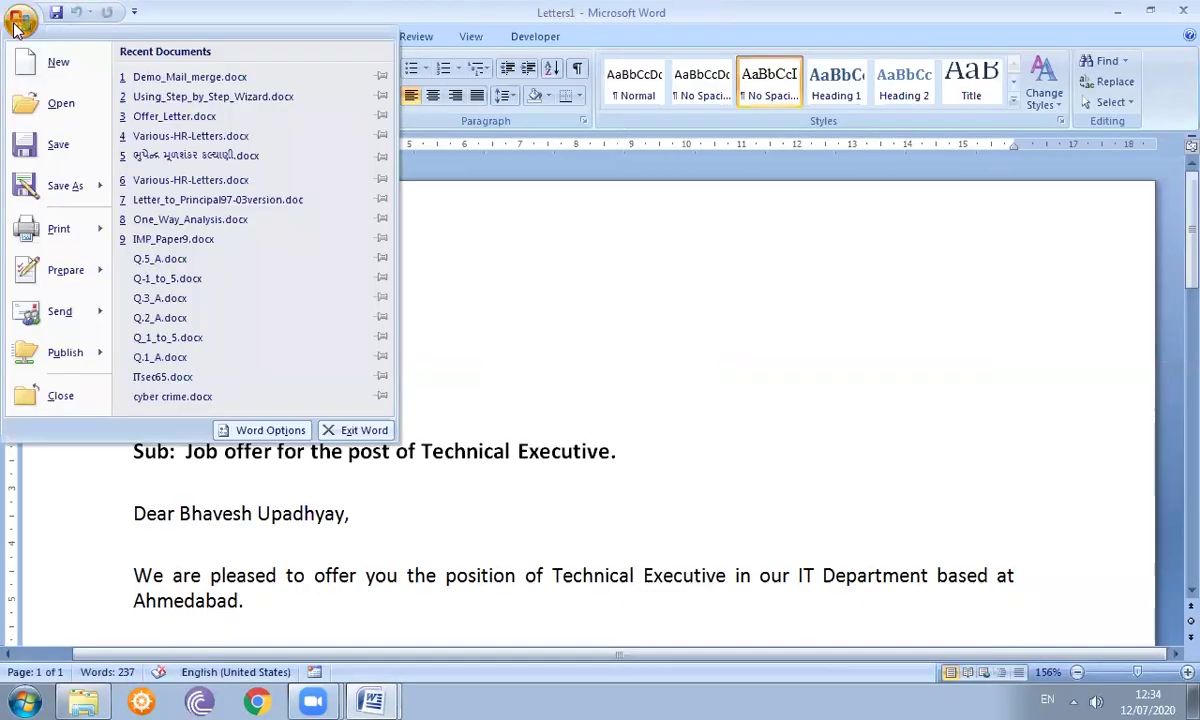
left_click(56, 184)
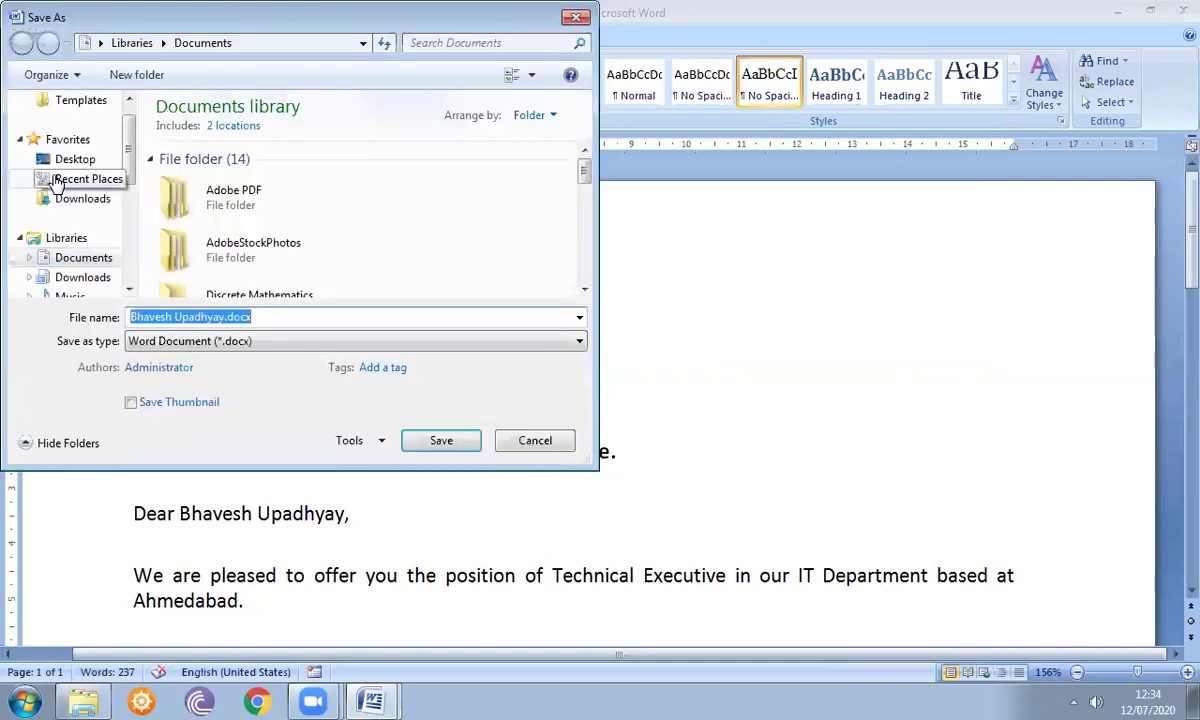
left_click(68, 159)
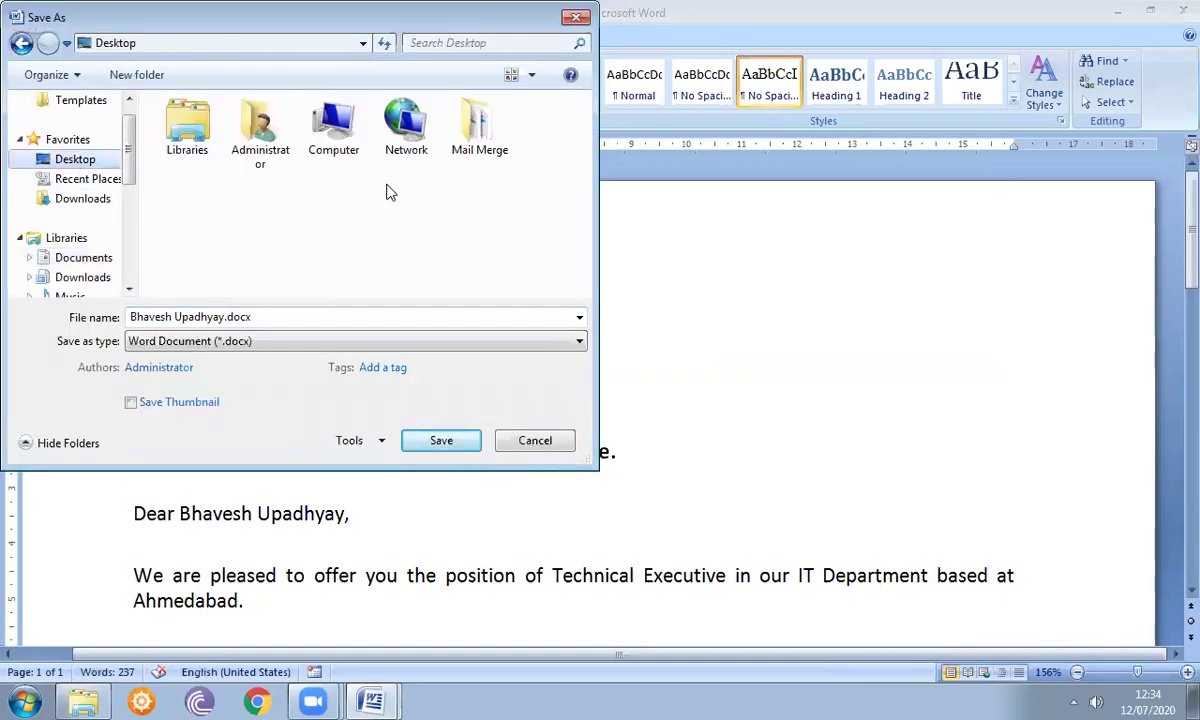
double_click(470, 158)
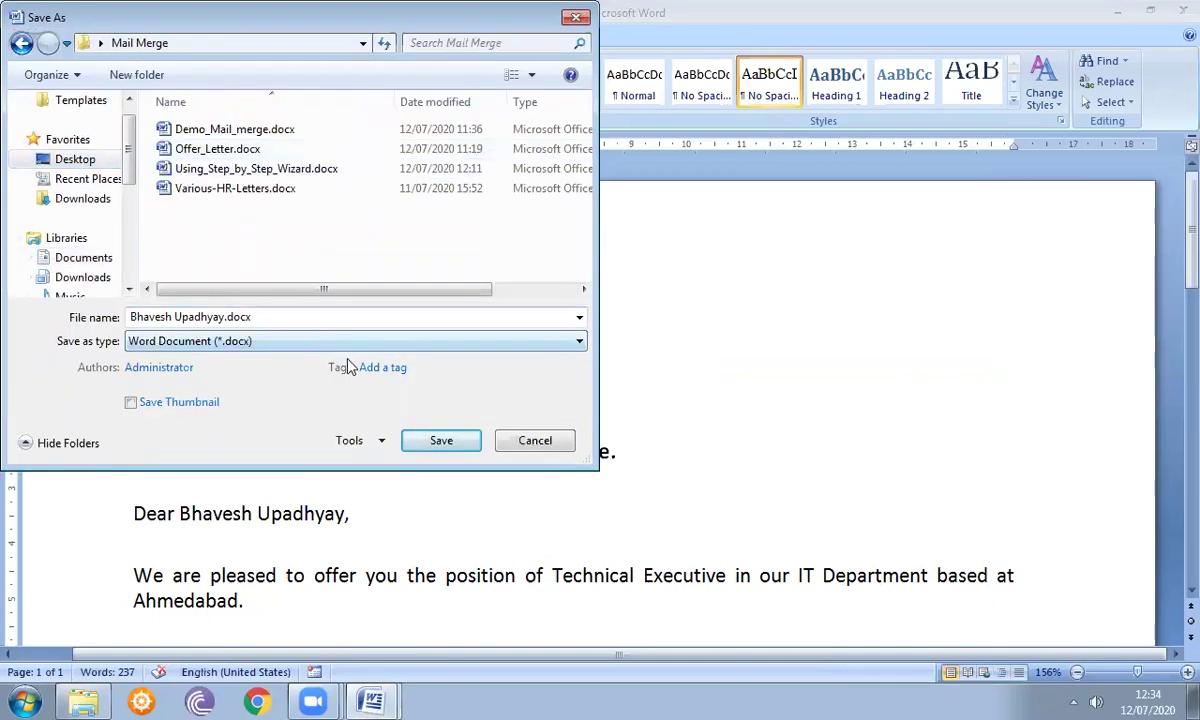
left_click(298, 318)
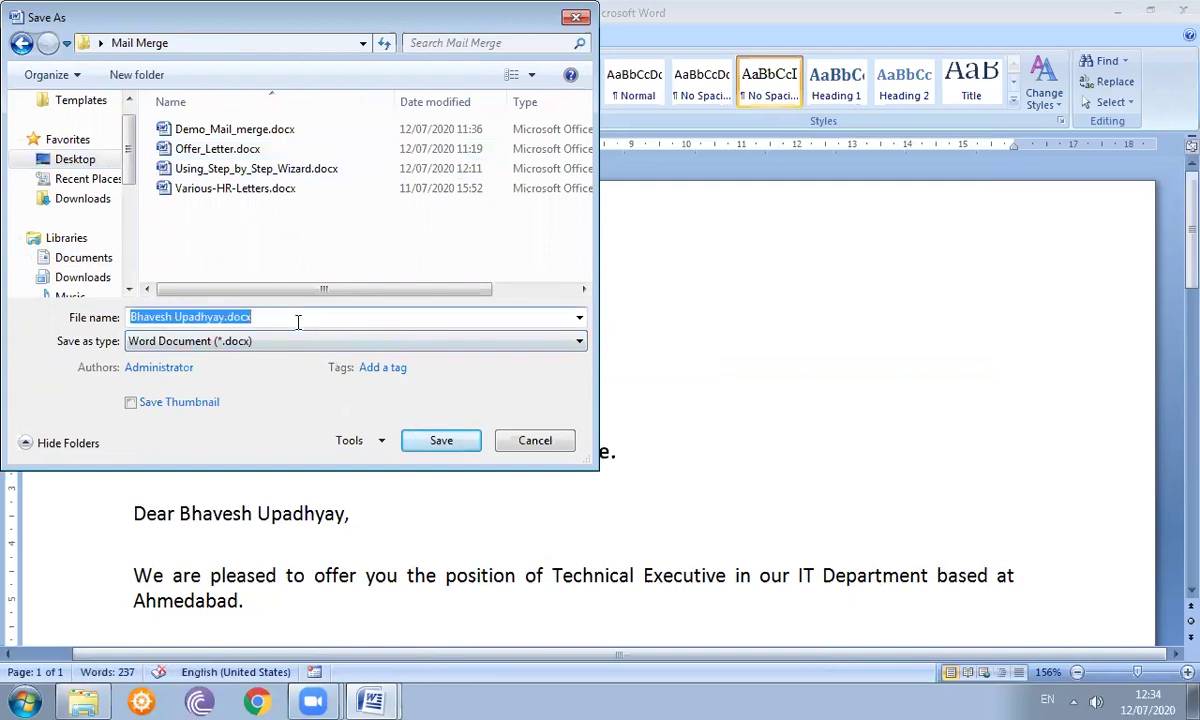
left_click(281, 170)
left_click(441, 442)
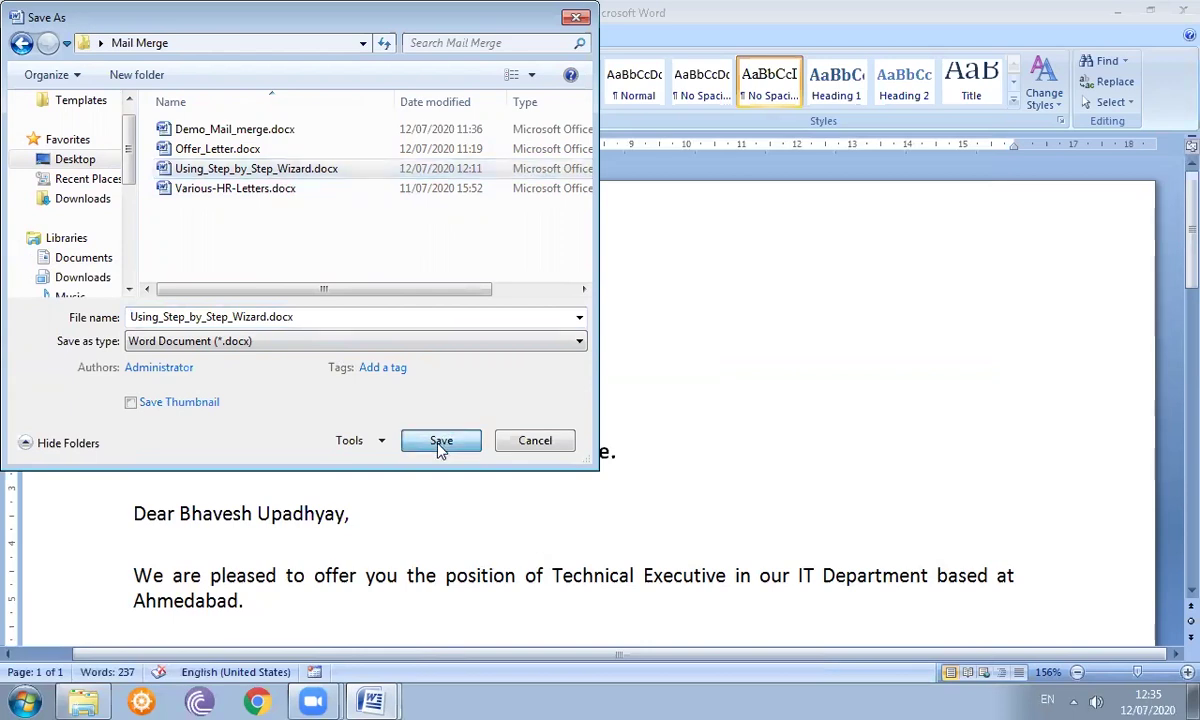
left_click(585, 395)
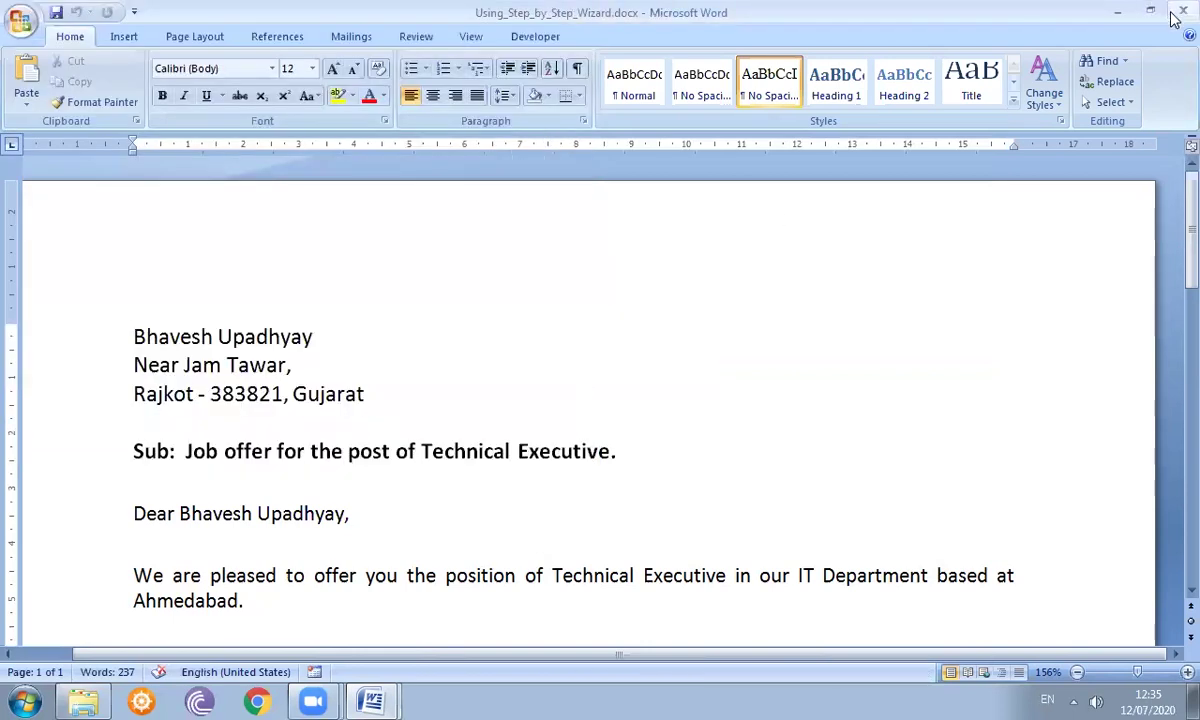
left_click(1117, 11)
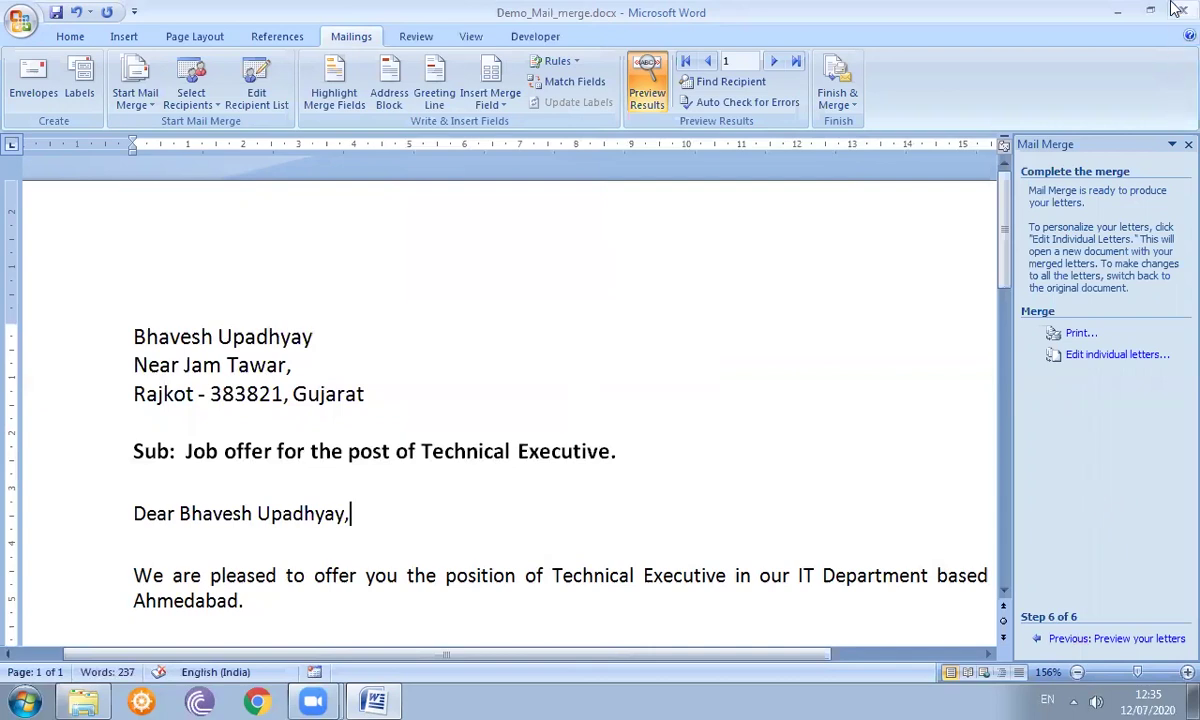
Minimize the main merge document and open a new blank Word document in a maximized window
left_click(1121, 13)
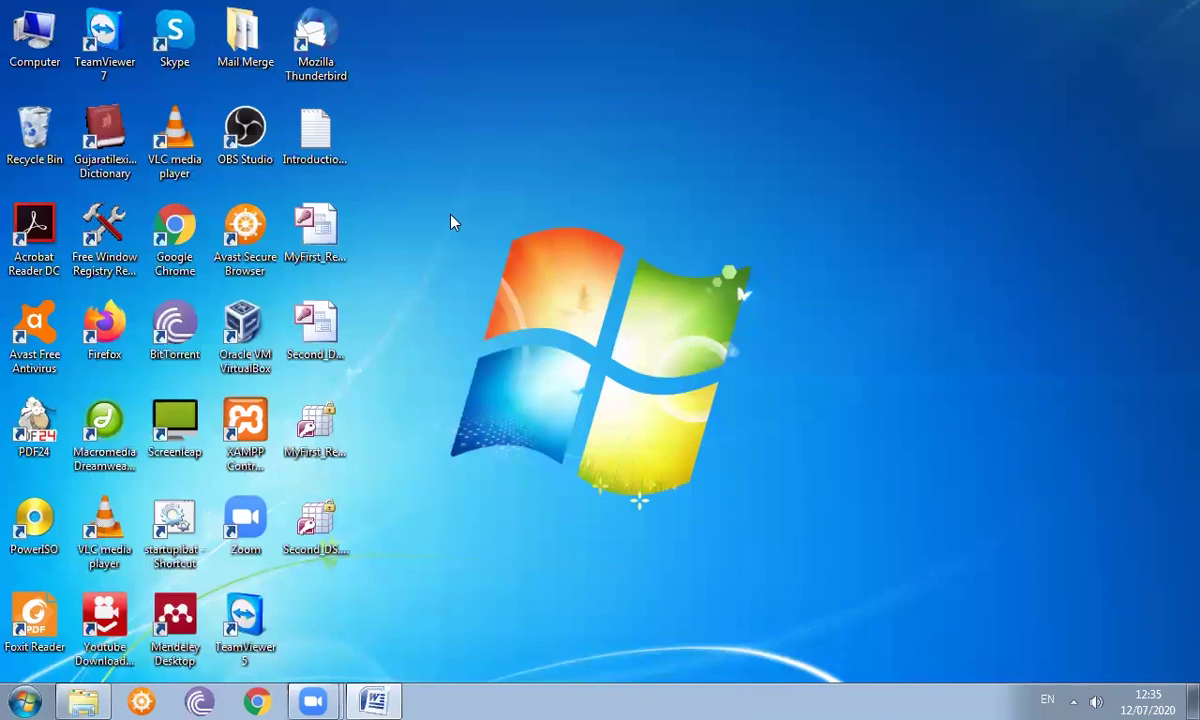
left_click(25, 700)
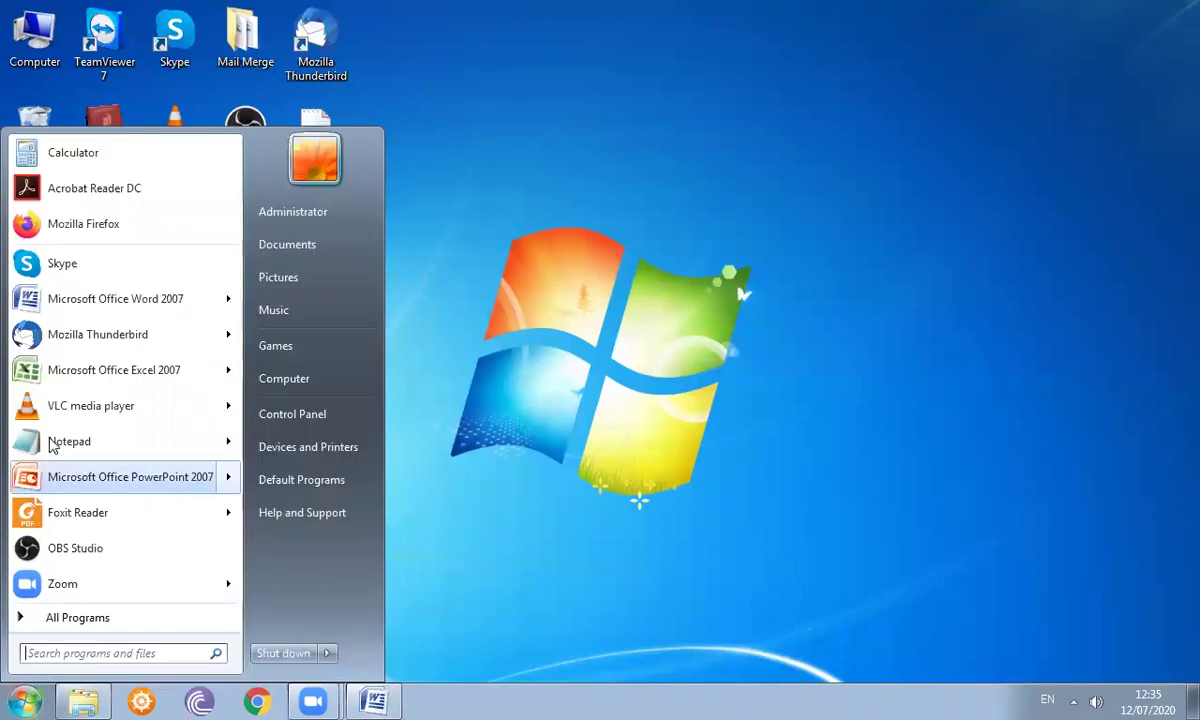
left_click(118, 297)
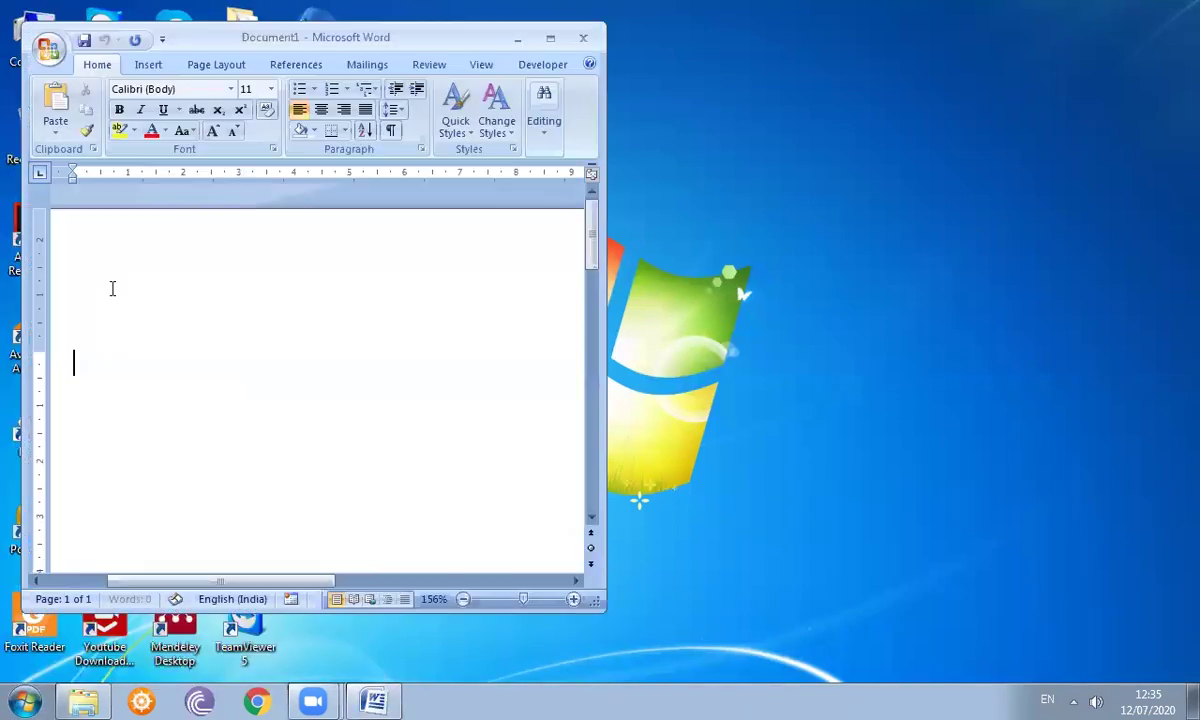
left_click(550, 39)
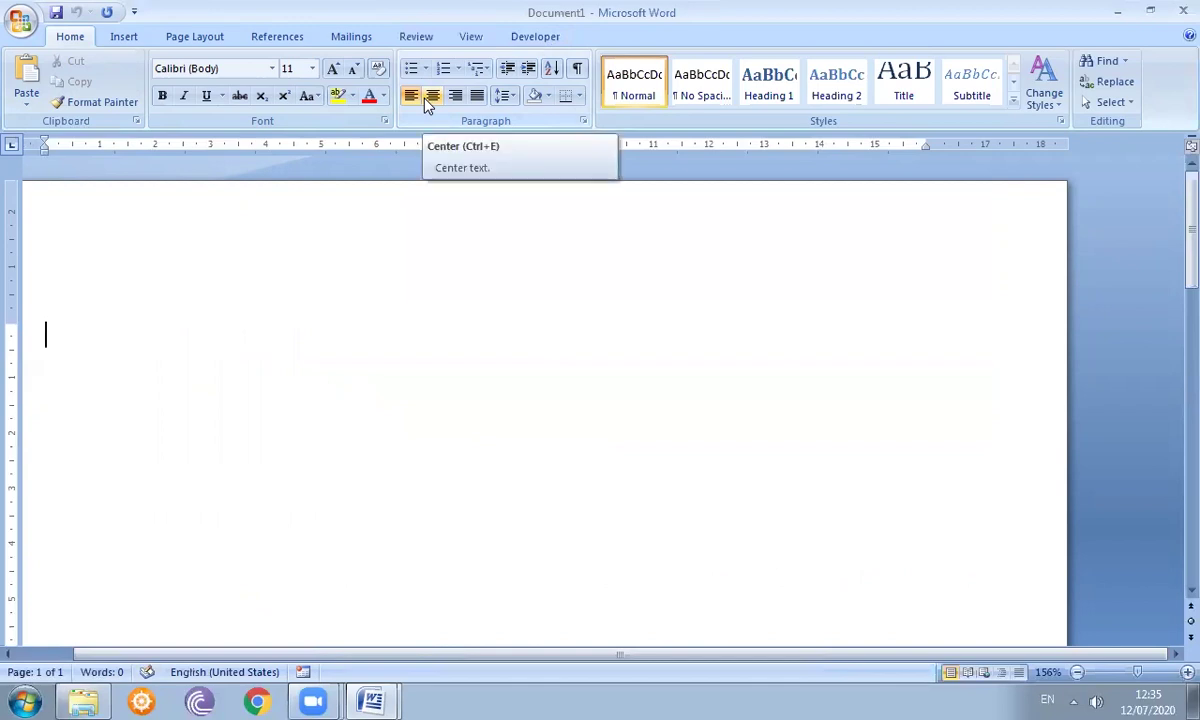
Use the existing list Second_DS.mdb from the Desktop as the recipients for the new document
left_click(351, 37)
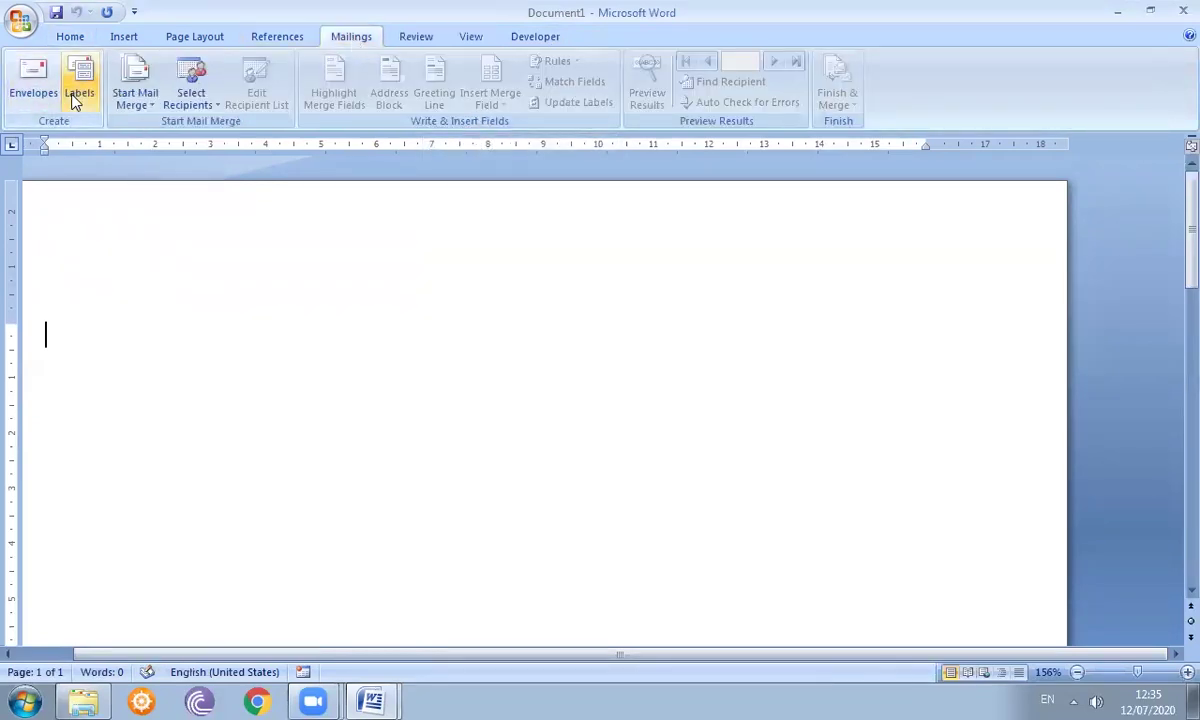
left_click(183, 106)
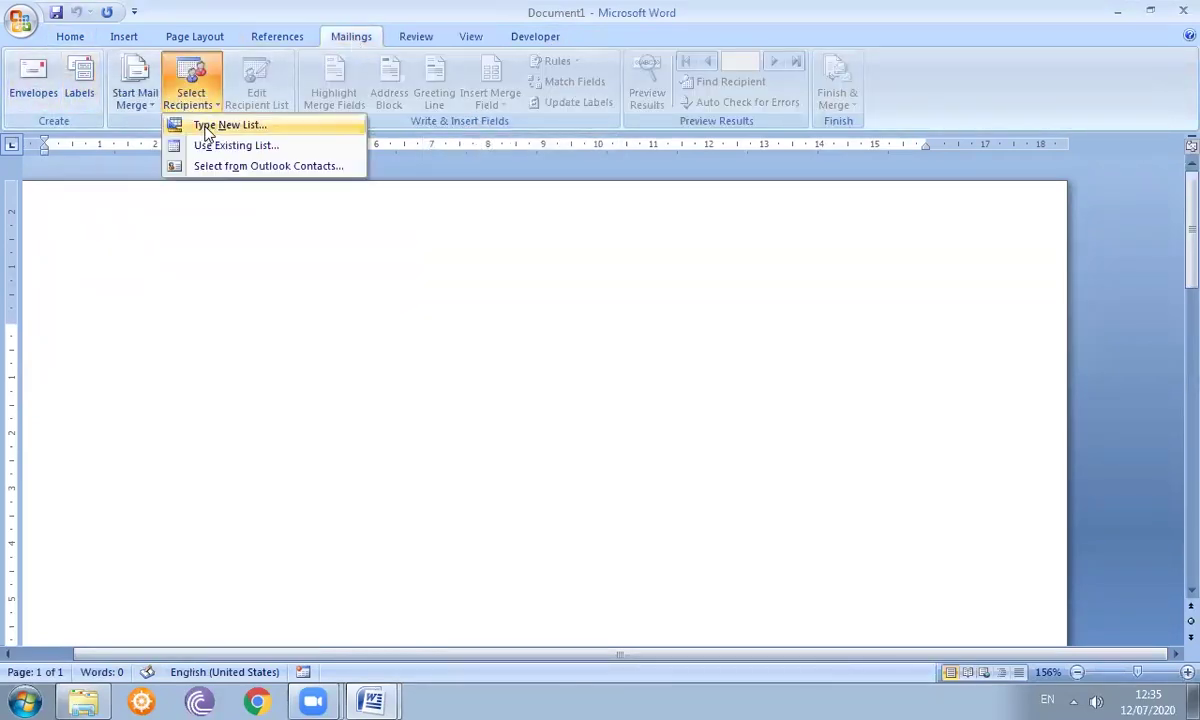
left_click(213, 148)
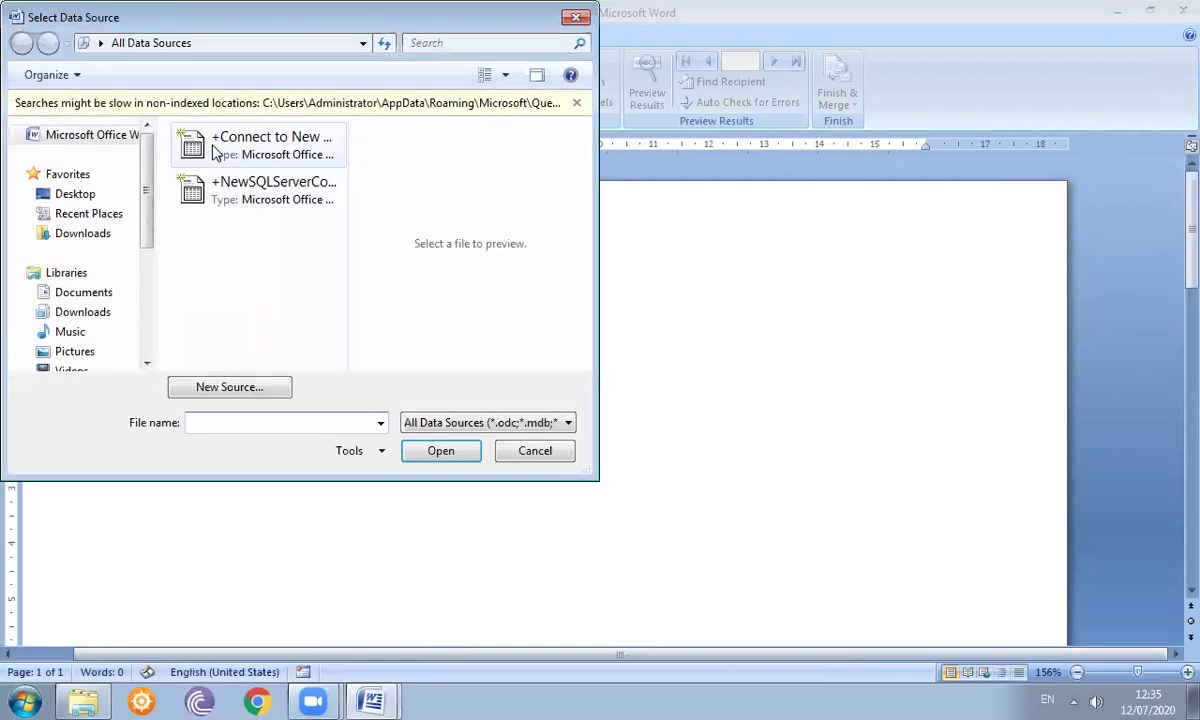
left_click(90, 197)
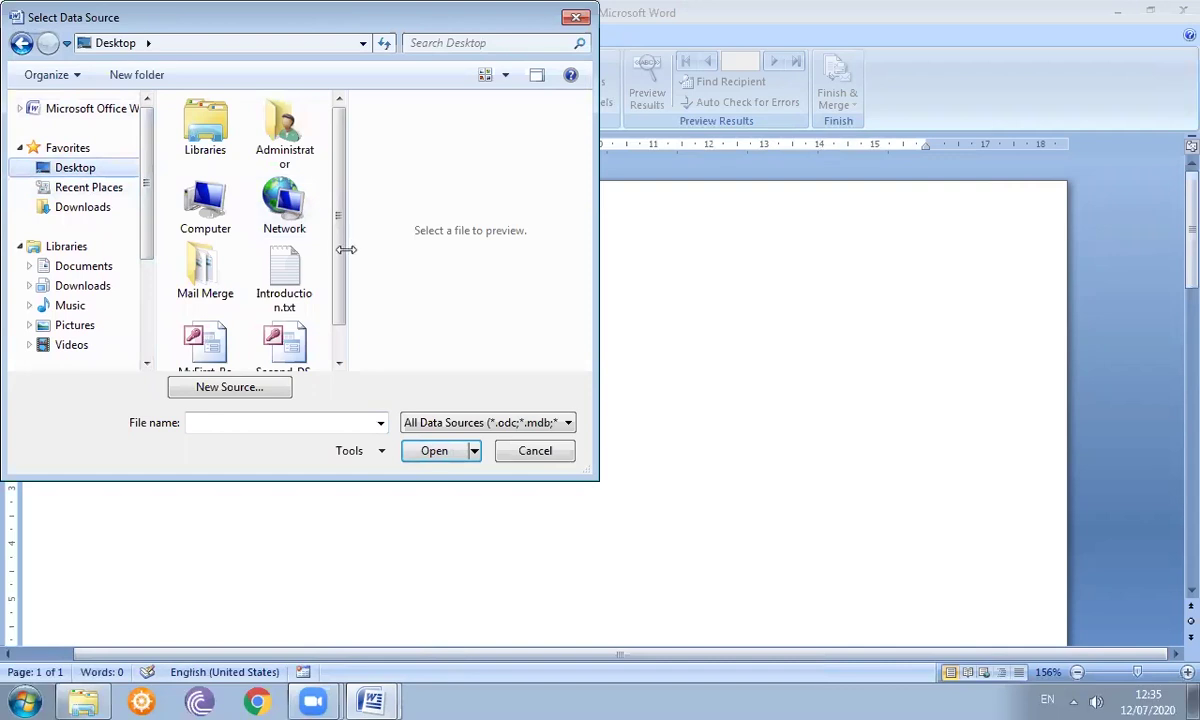
left_click(290, 335)
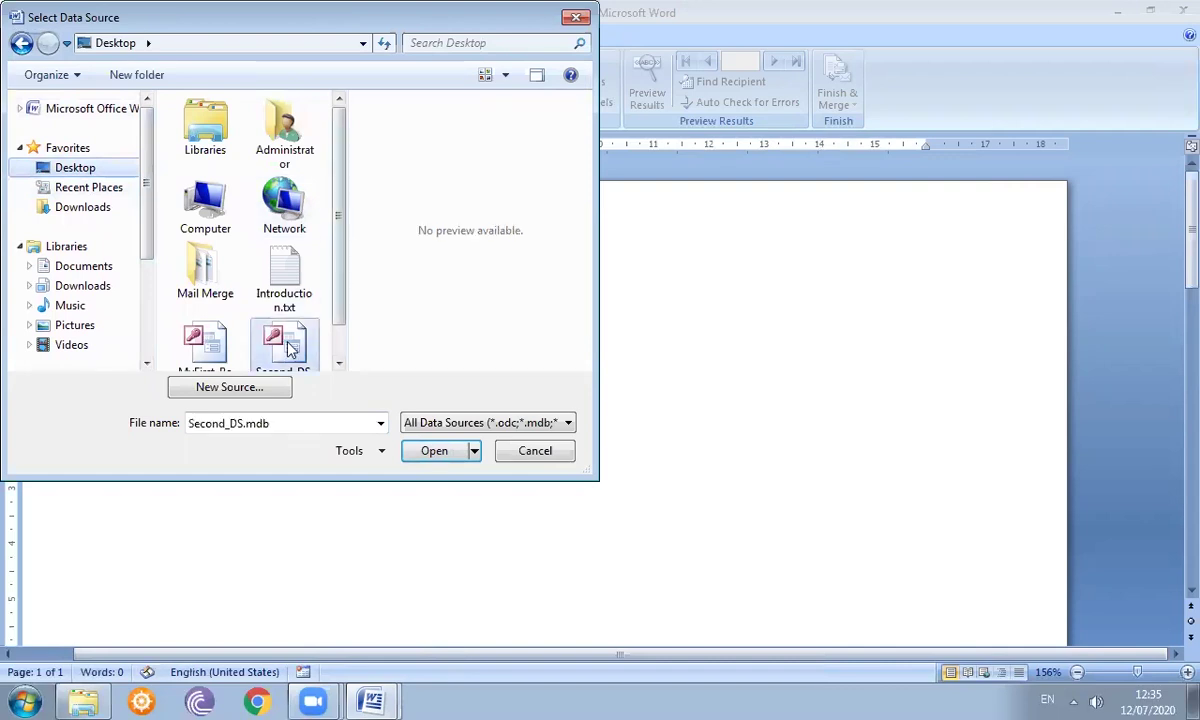
left_click(436, 451)
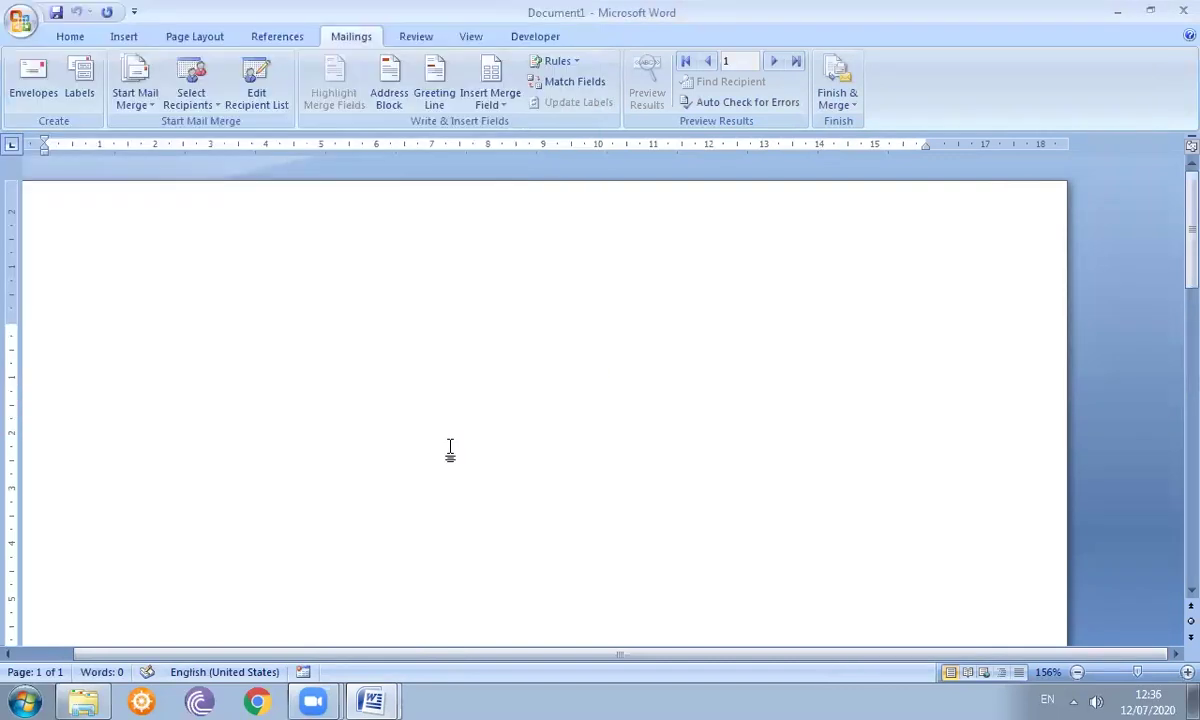
Open the envelope setup for the blank document and select the existing return address text
left_click(33, 78)
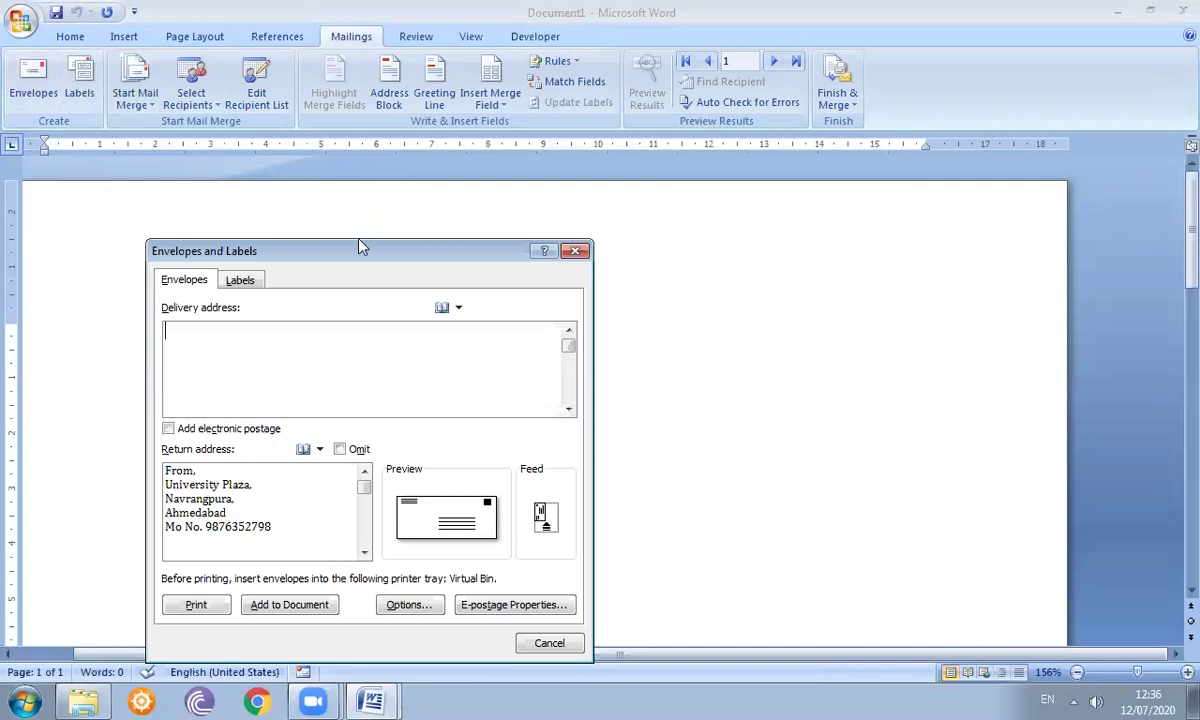
left_click_drag(362, 250, 401, 142)
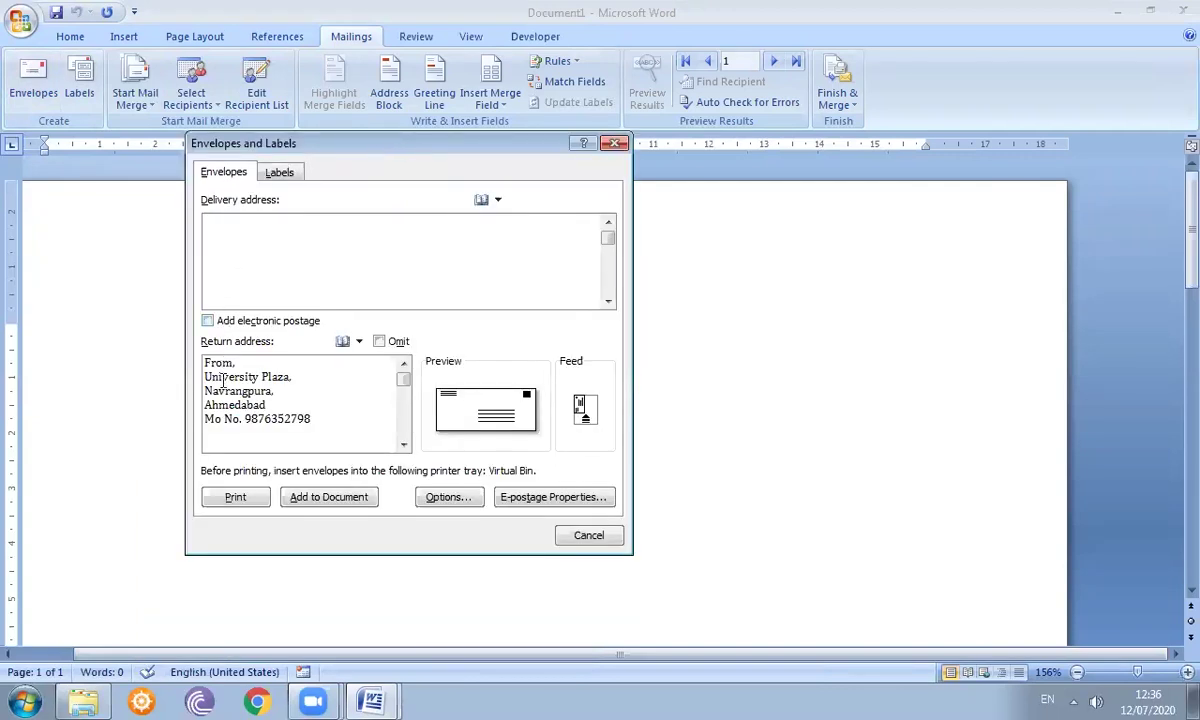
left_click_drag(337, 430, 172, 358)
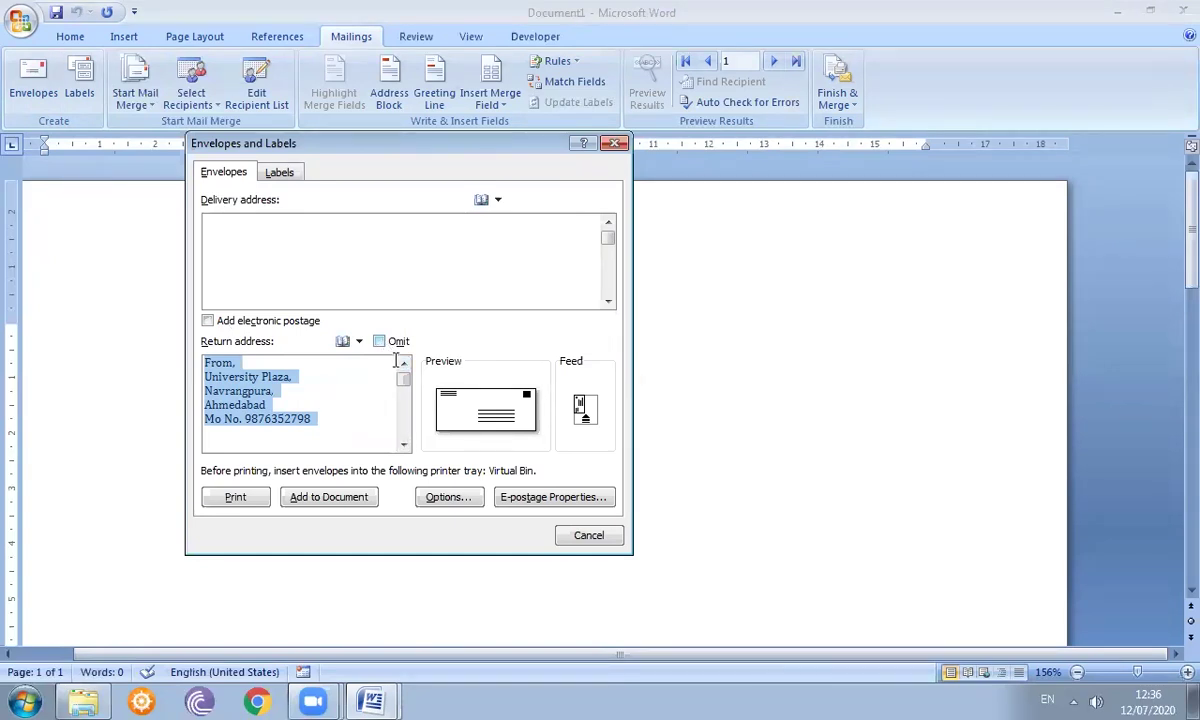
Examine the available envelope sizes and the font settings for the delivery and return addresses in the envelope options
left_click(447, 498)
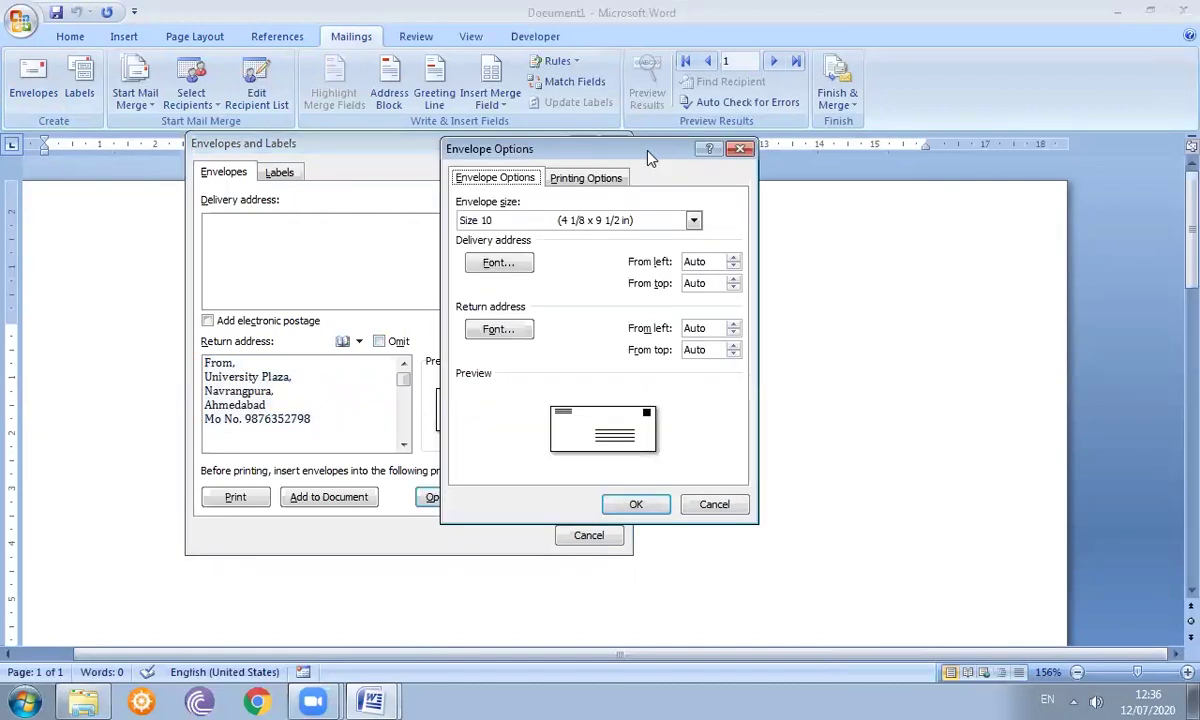
left_click_drag(651, 155, 492, 155)
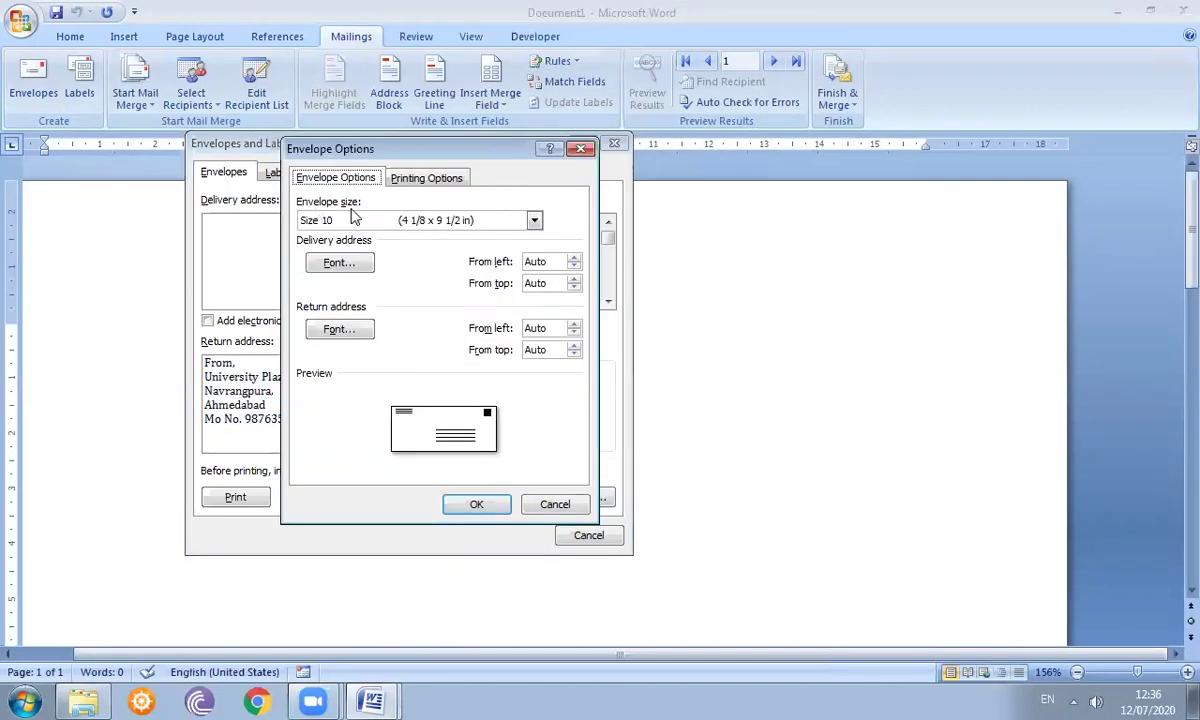
left_click(480, 224)
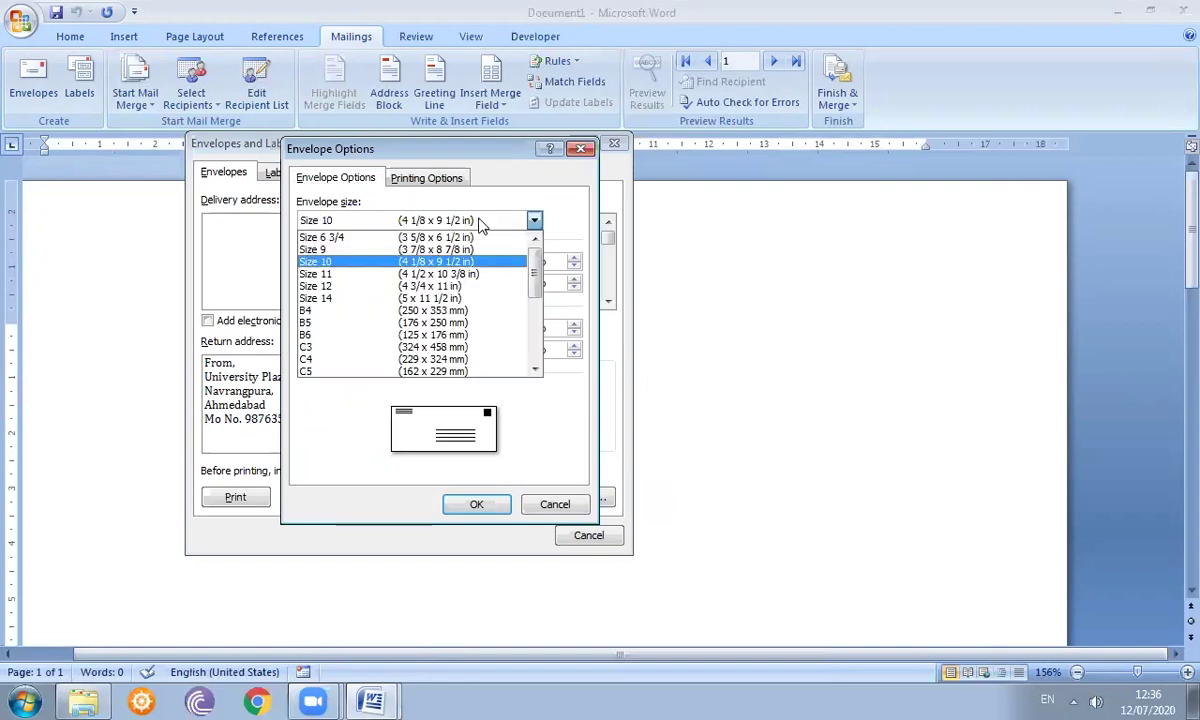
left_click(480, 225)
left_click(327, 262)
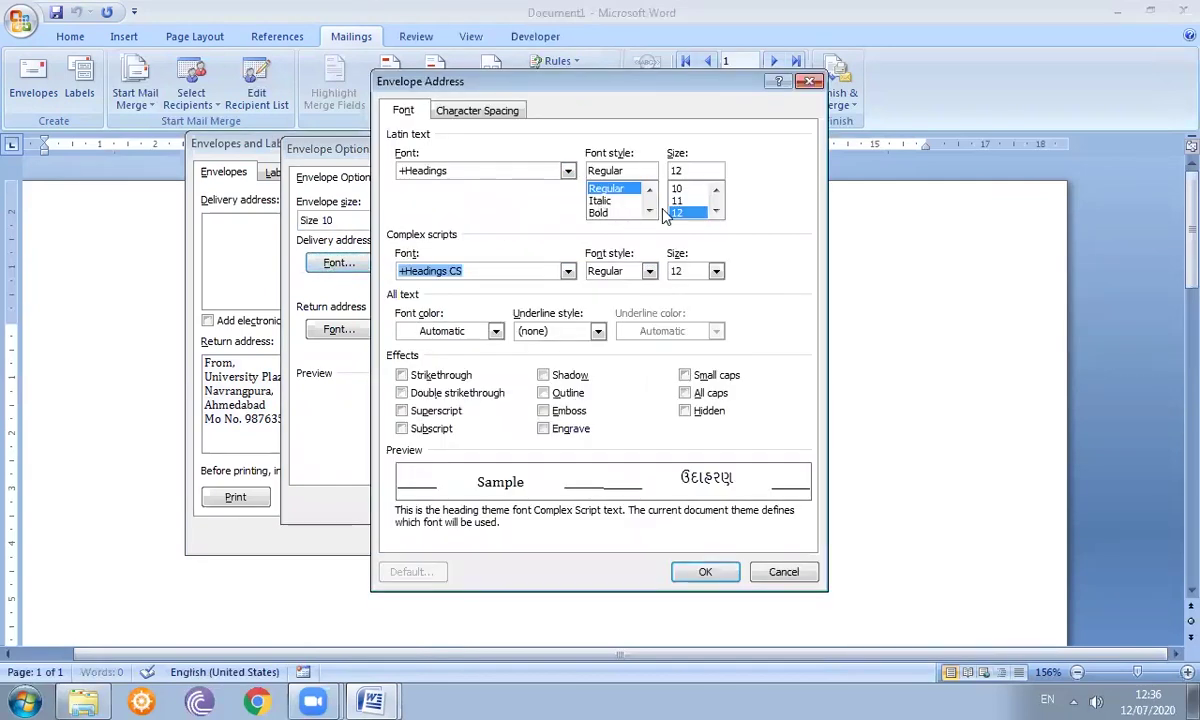
left_click(809, 84)
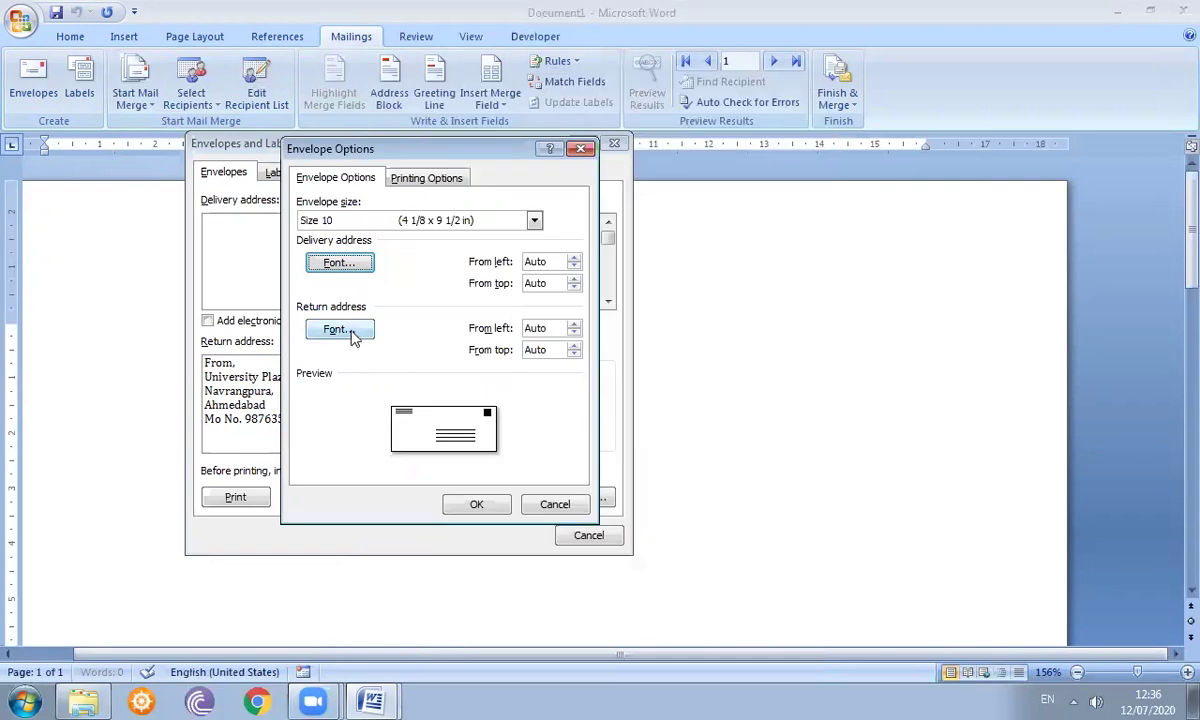
left_click(340, 330)
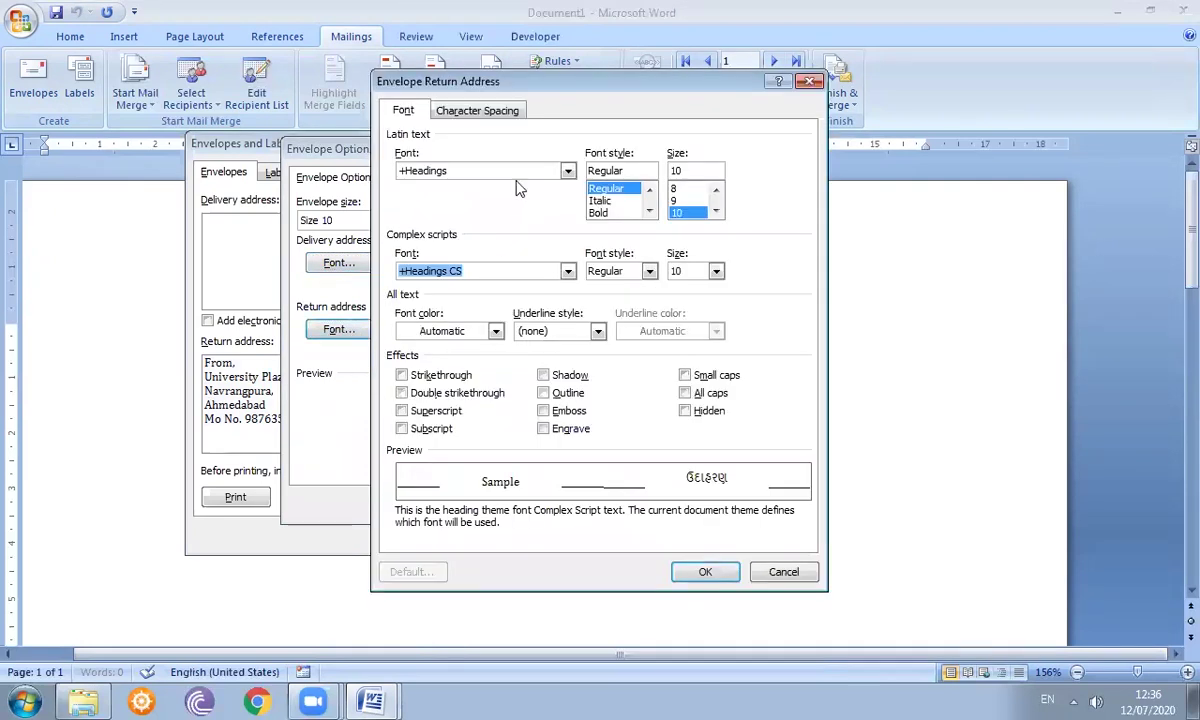
left_click(810, 82)
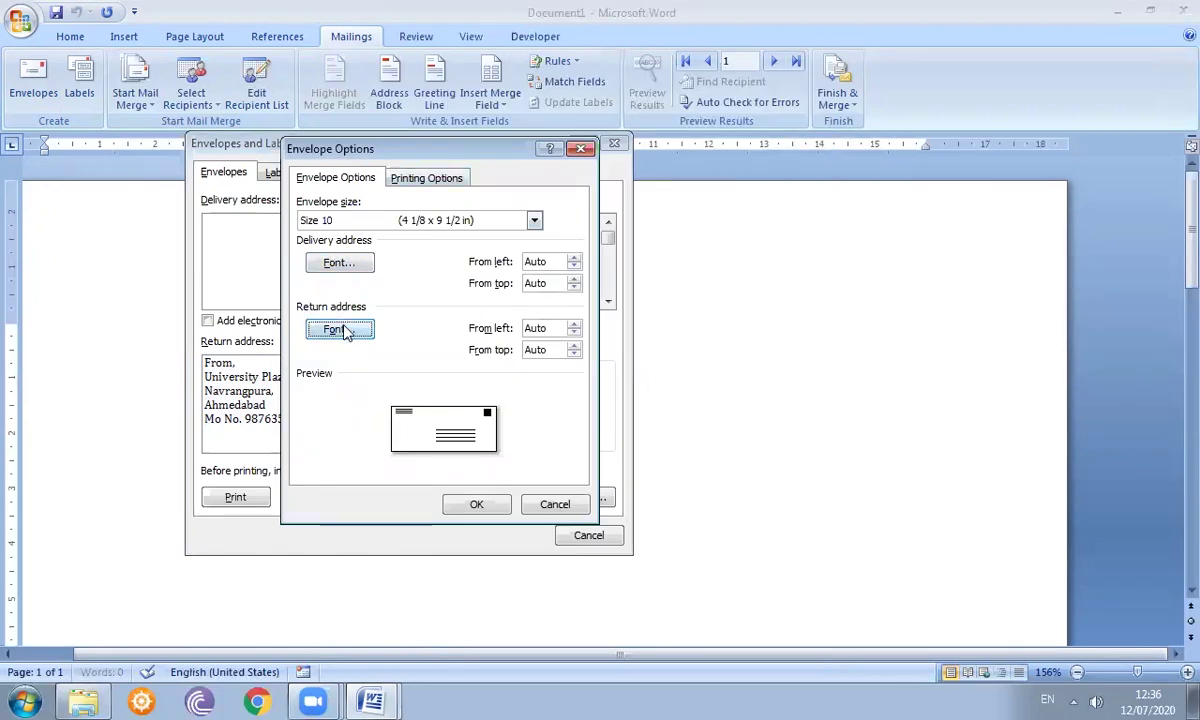
Set the envelope feed method to the centred horizontal orientation, face up, and apply the envelope options
left_click(400, 176)
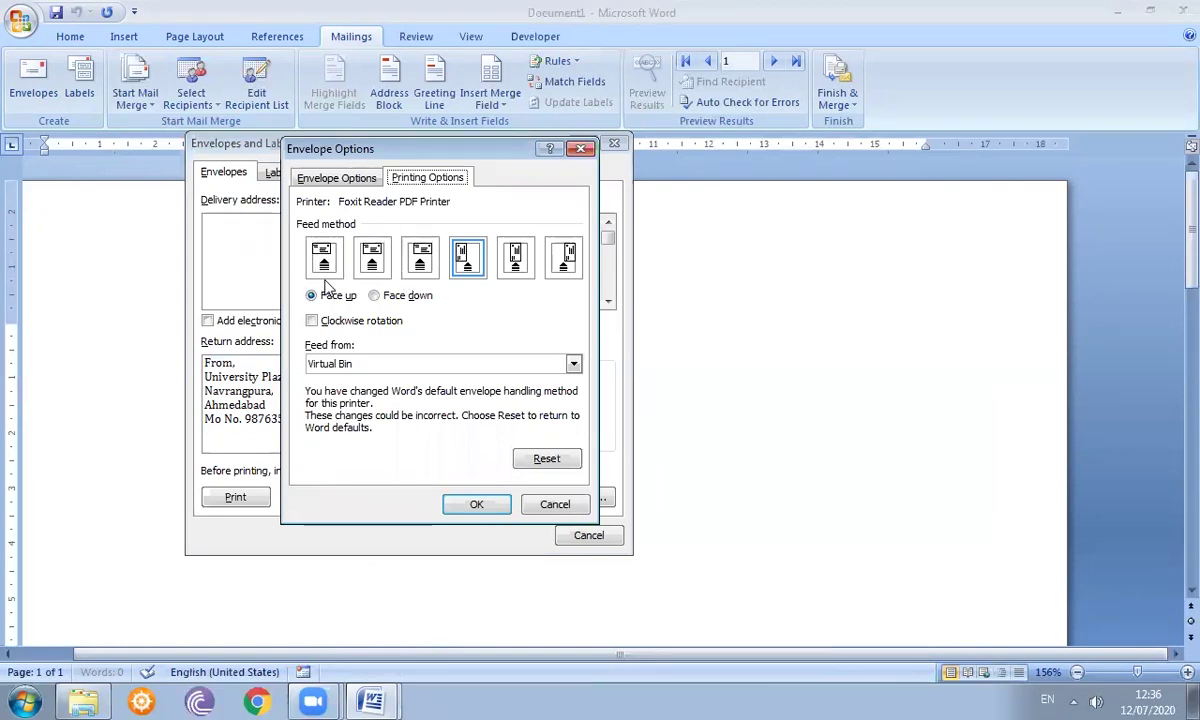
key("Tab")
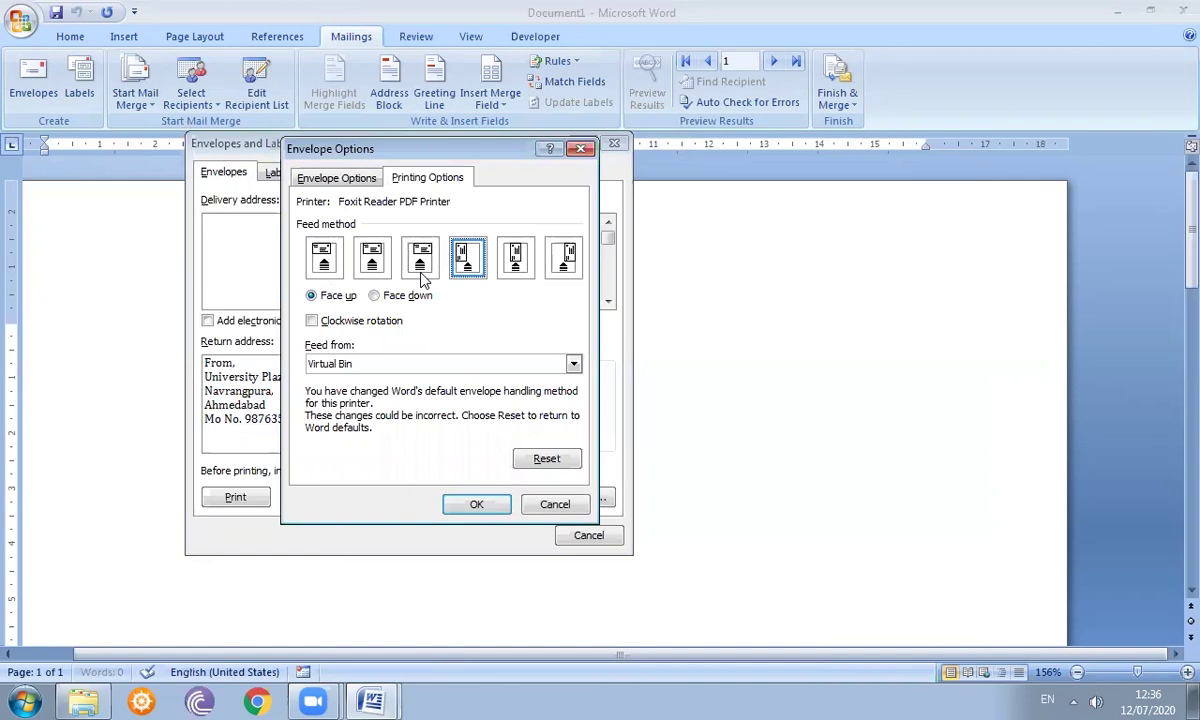
left_click(422, 274)
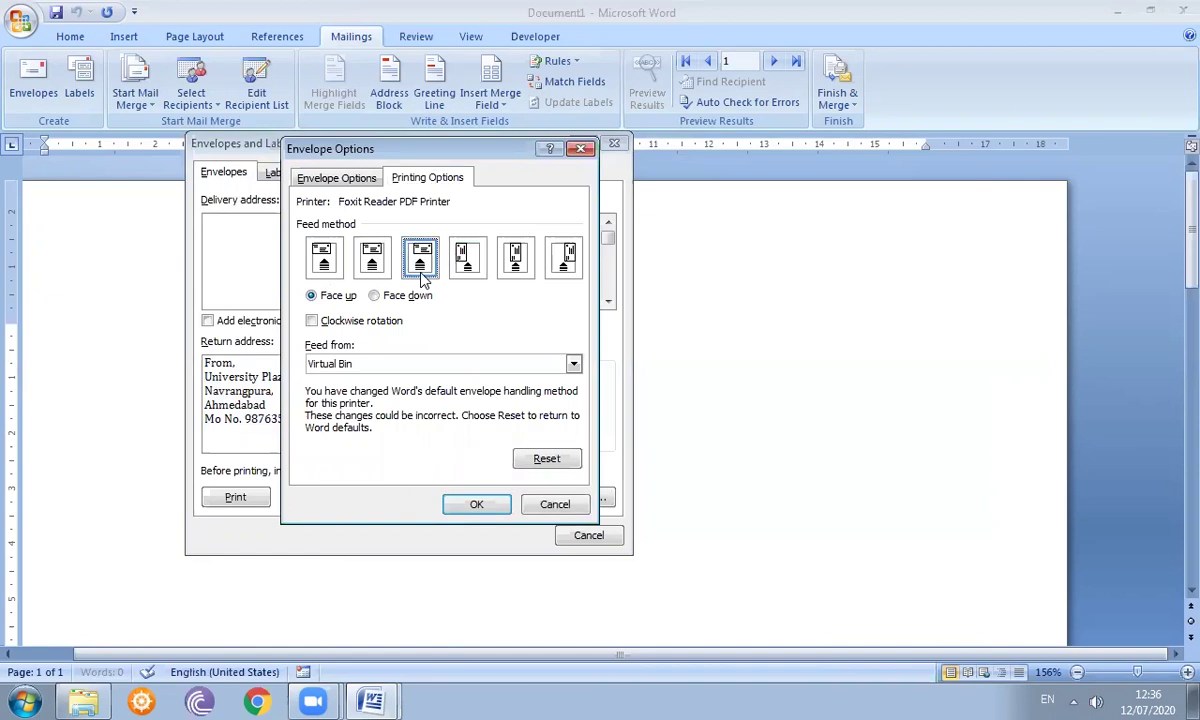
left_click(372, 265)
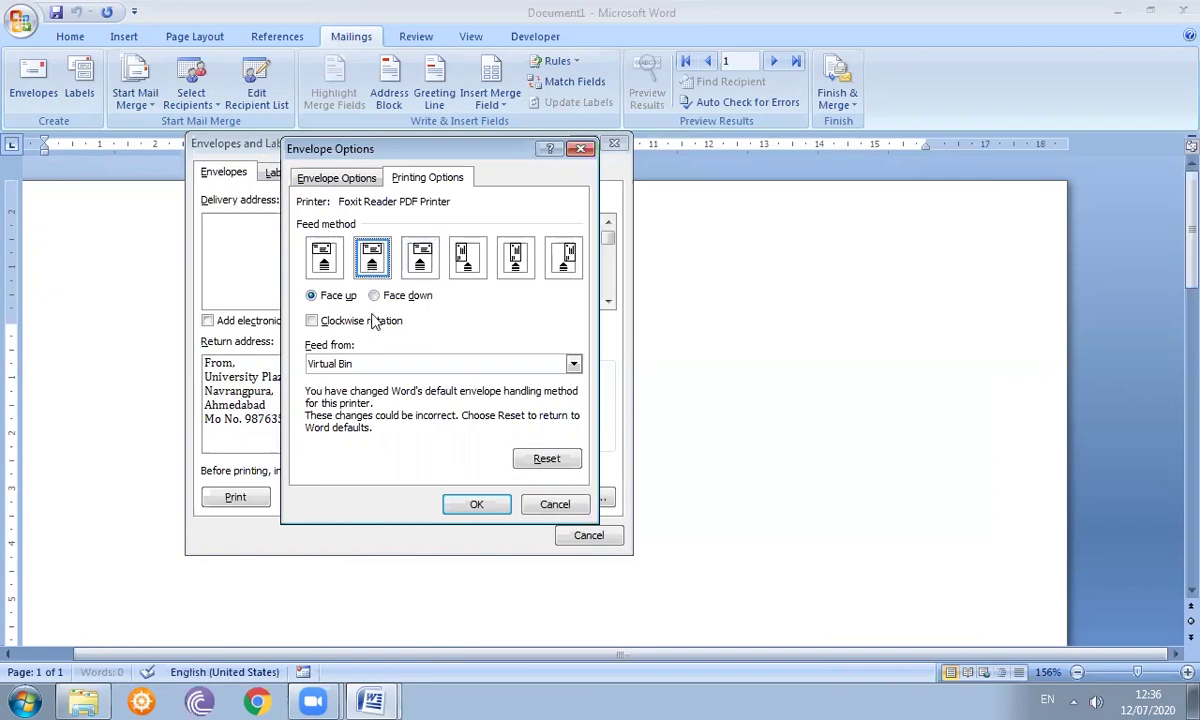
left_click(477, 505)
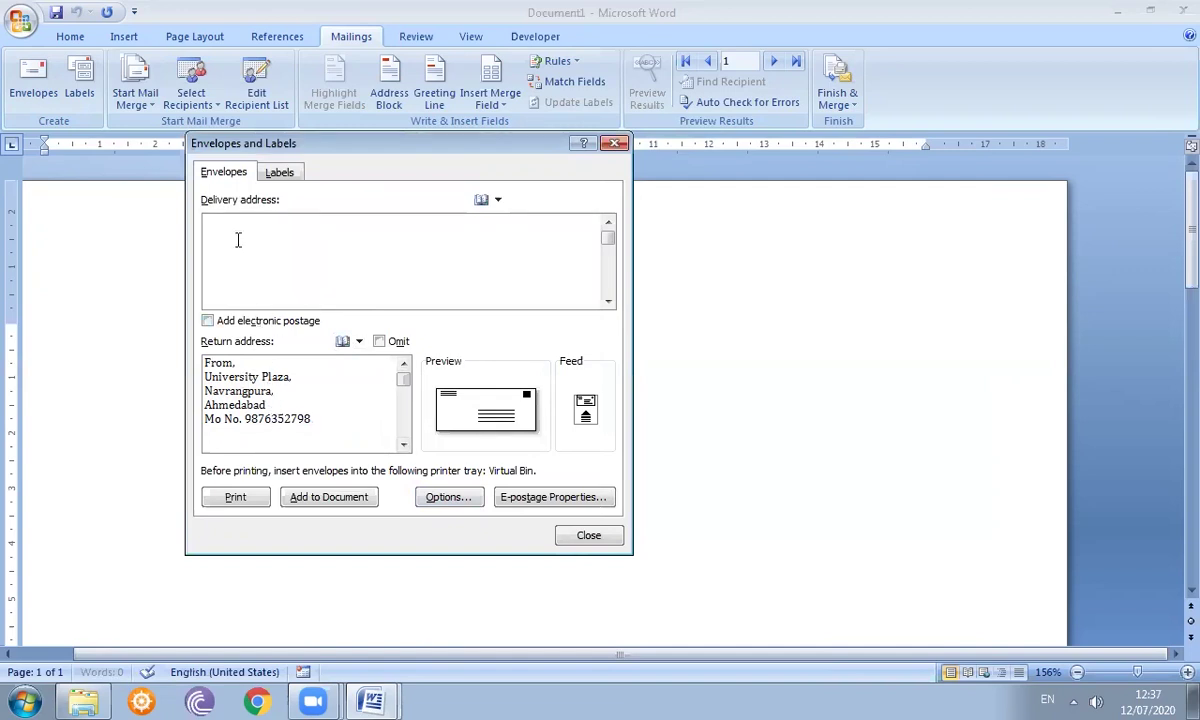
Enter "To," as the delivery address and add the envelope to the document
type("To,")
left_click(329, 497)
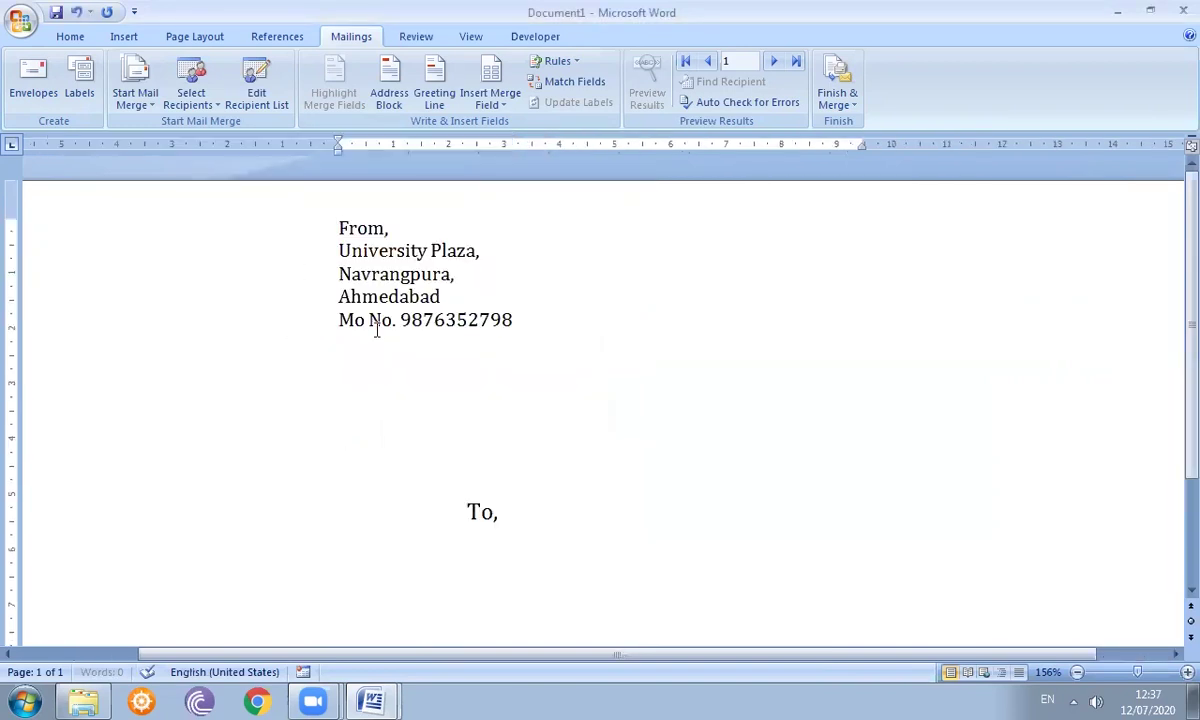
Insert the First_Name and Last_Name merge fields, separated by a space, on a new line below "To," in the delivery address
left_click(515, 516)
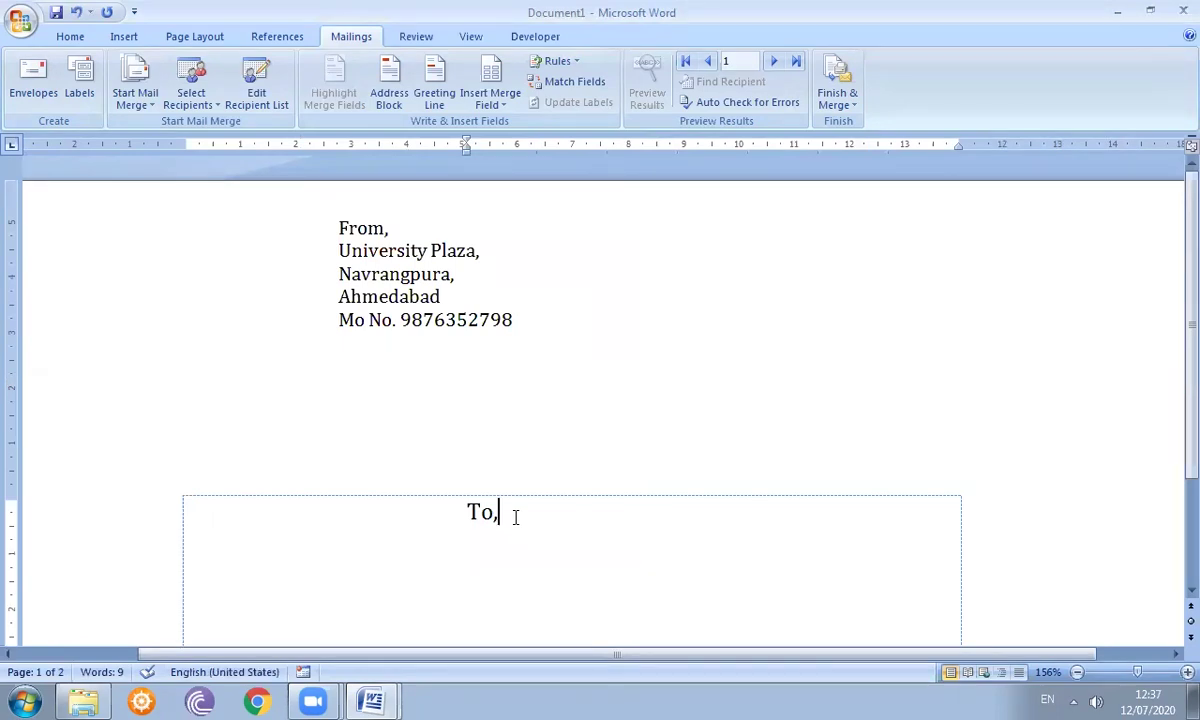
key("Return")
left_click(494, 108)
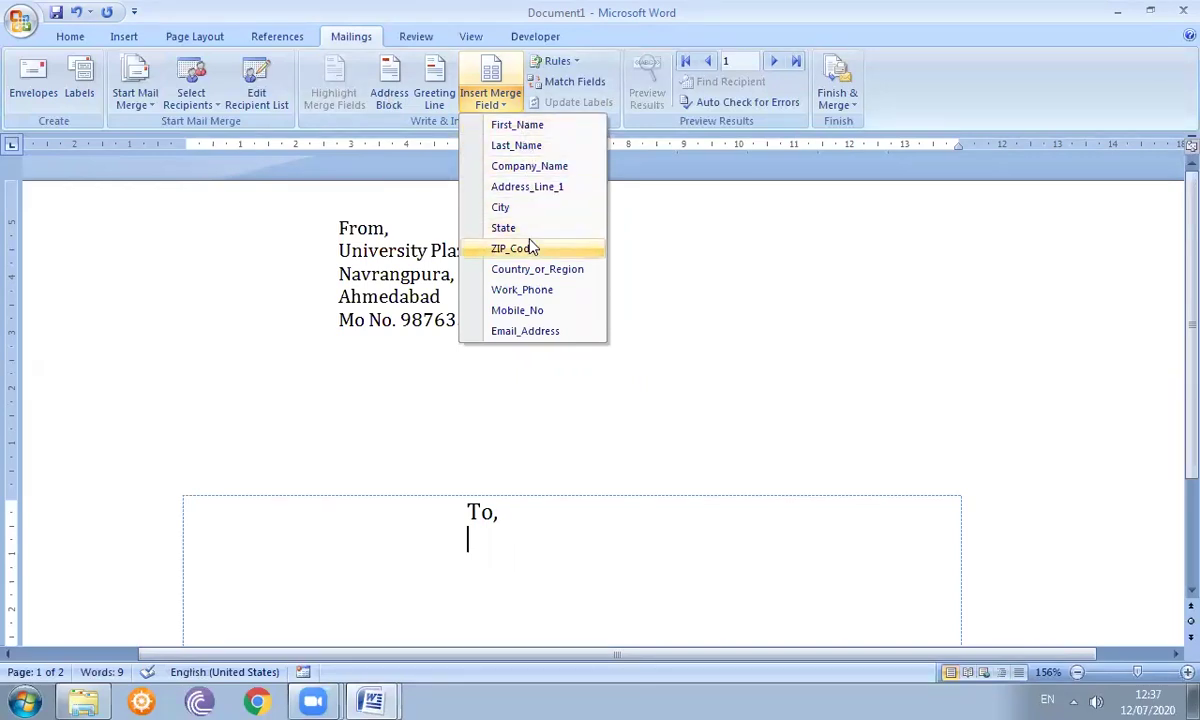
left_click(525, 131)
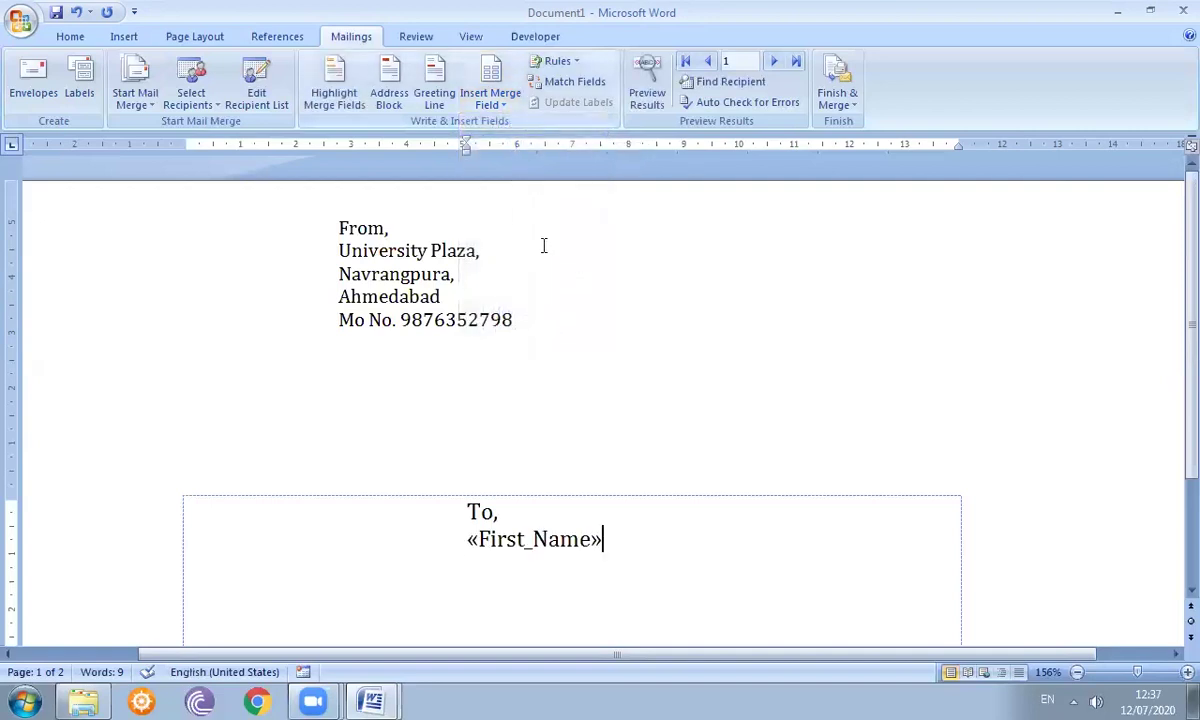
left_click(488, 100)
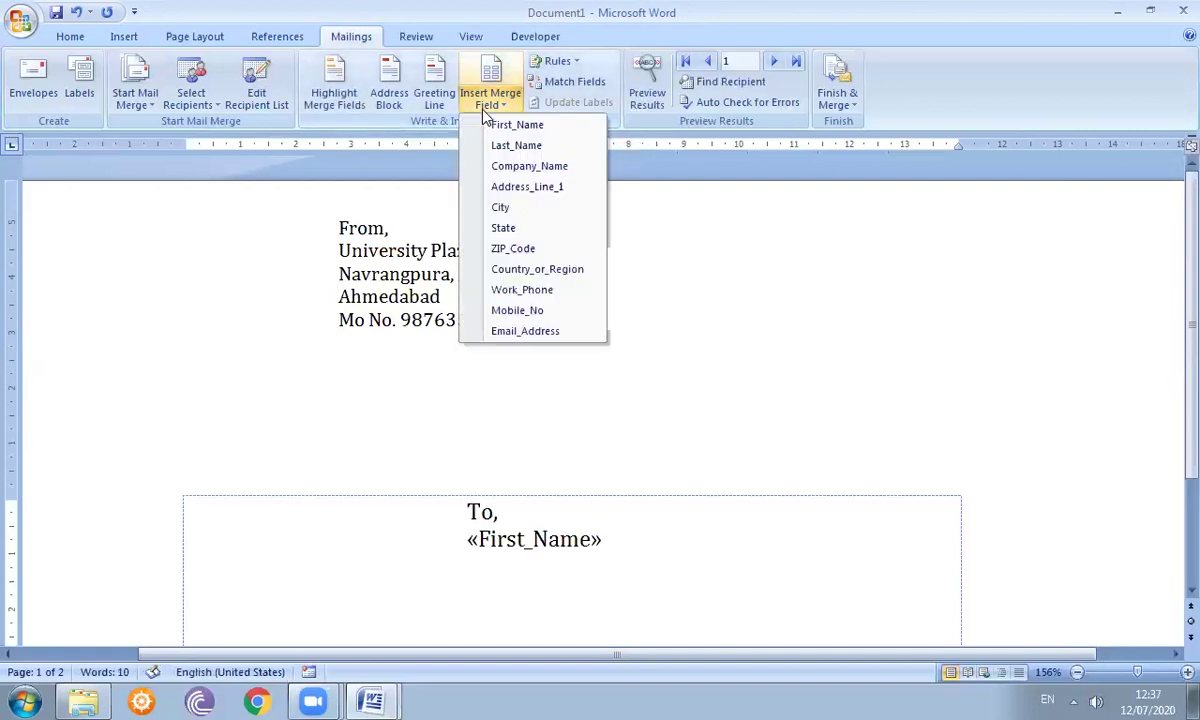
left_click(493, 150)
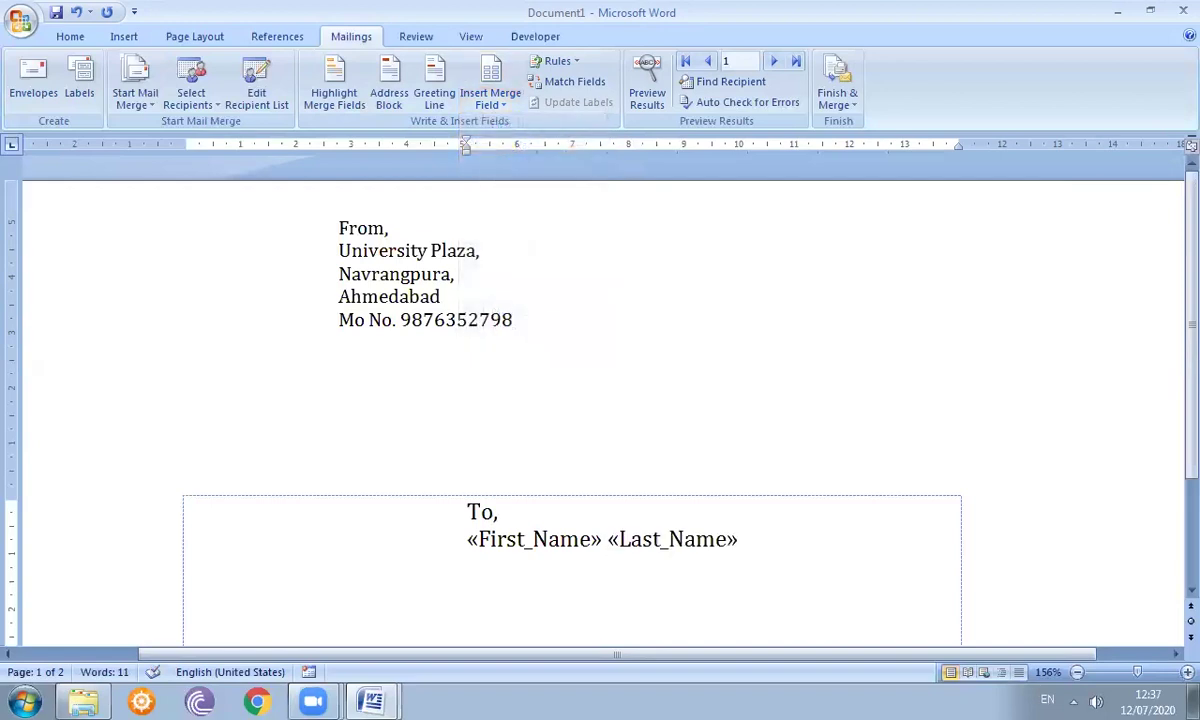
Insert the Address_Line_1 merge field below the name line, followed by a comma and a line break
left_click(490, 103)
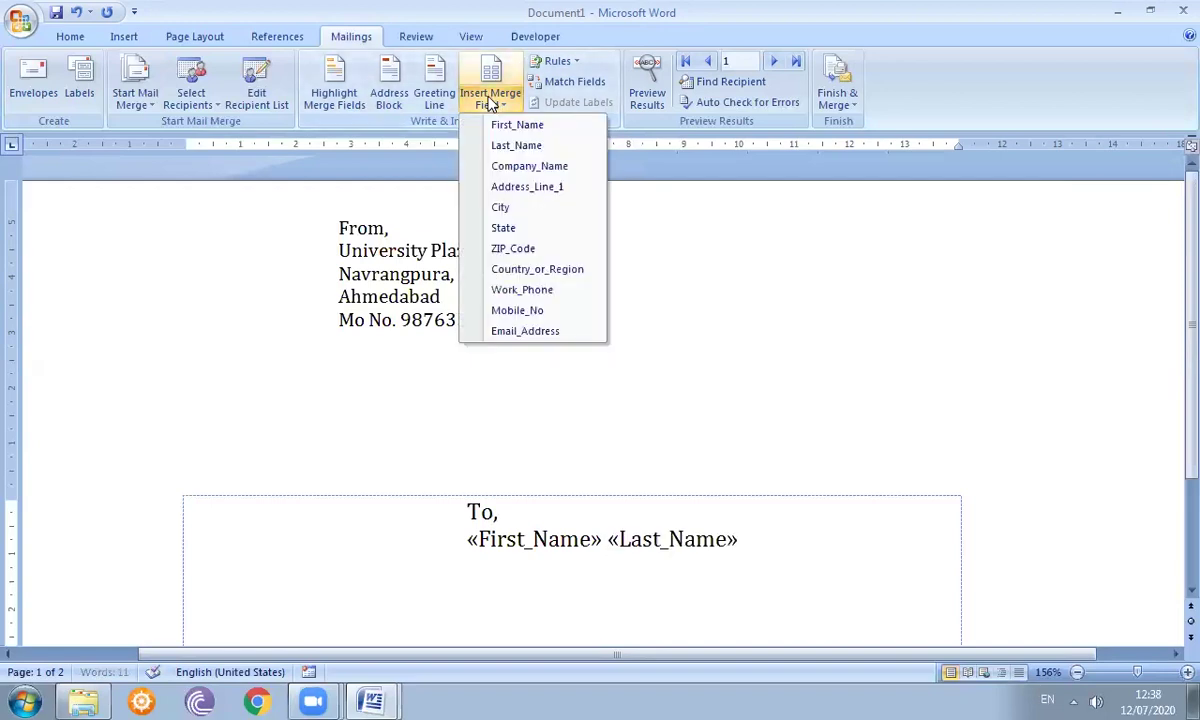
left_click(524, 187)
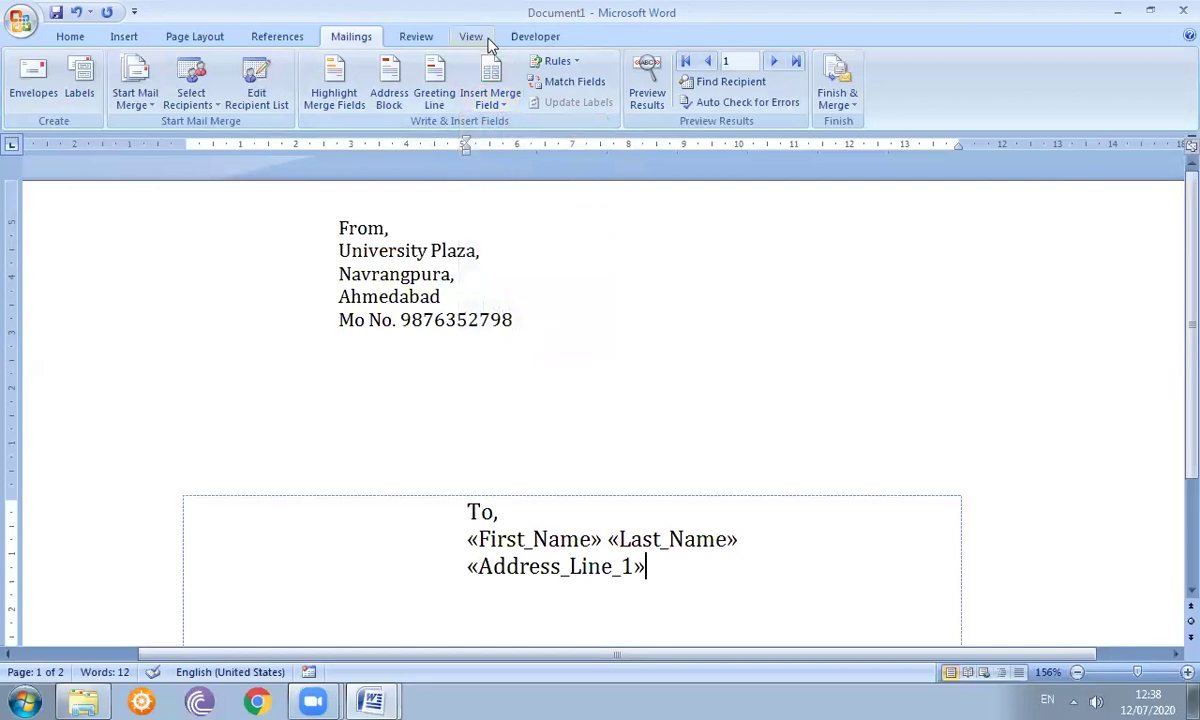
left_click(491, 93)
type(",")
key("Return")
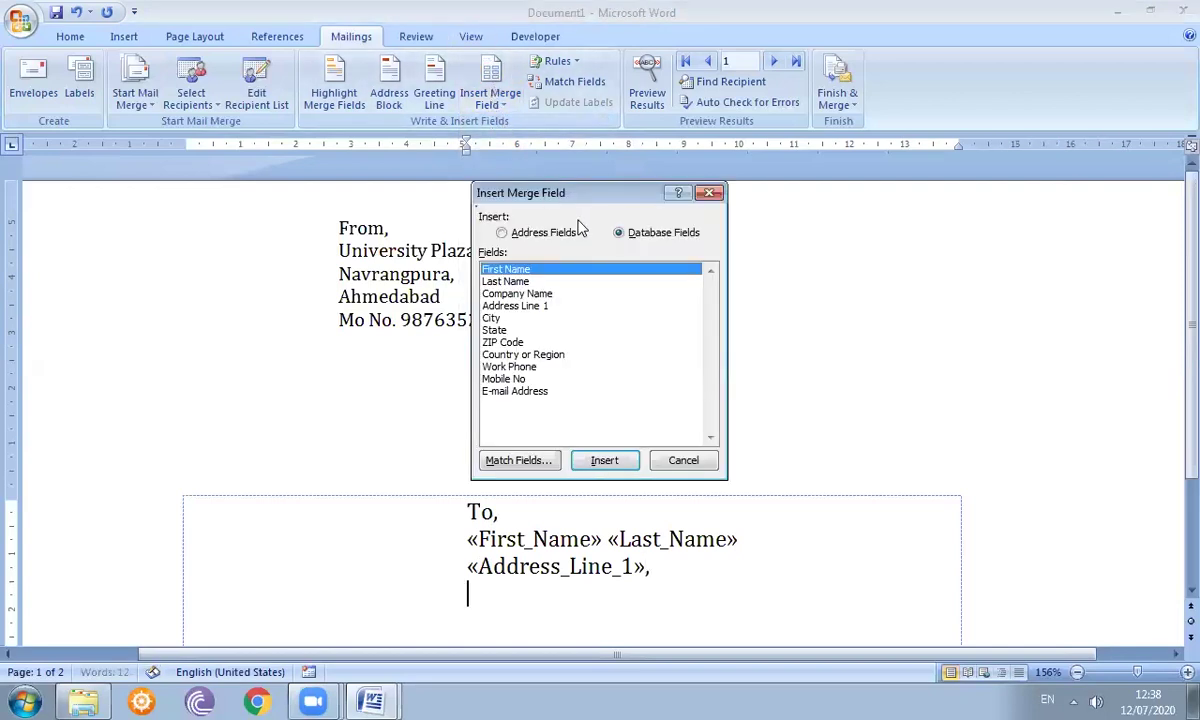
left_click(709, 192)
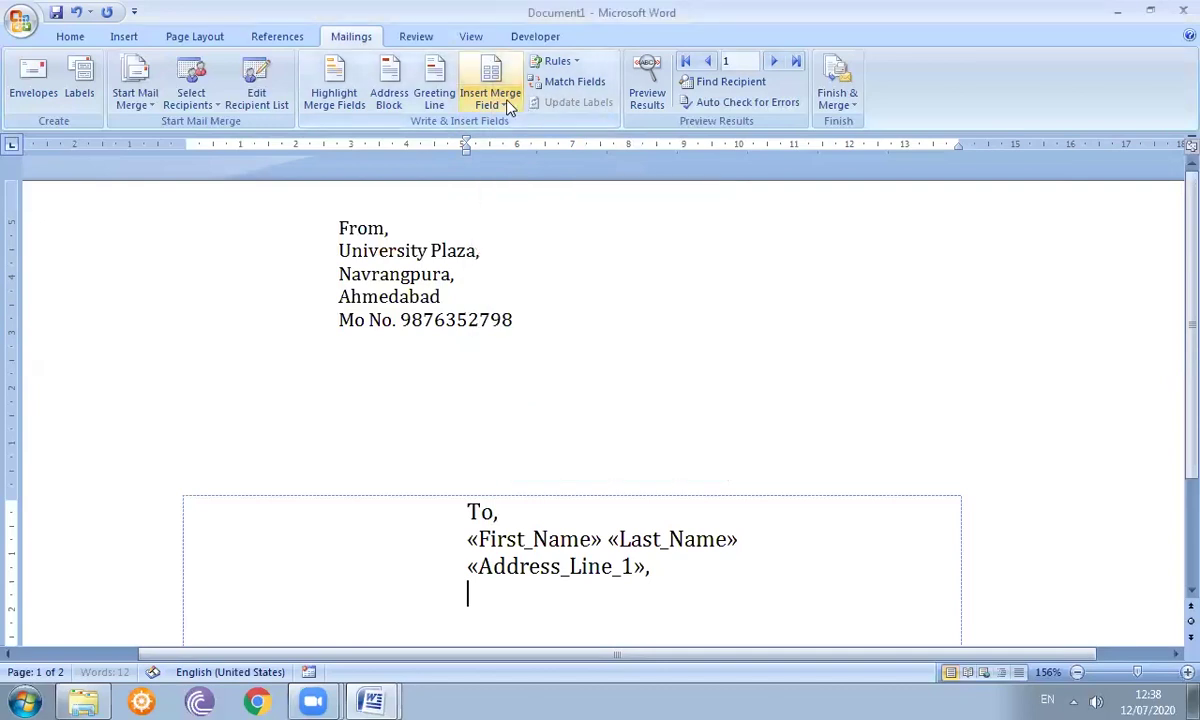
Add a line with the City and ZIP_Code merge fields separated by a hyphen, and the Mobile_No field on the line below
left_click(493, 105)
left_click(500, 207)
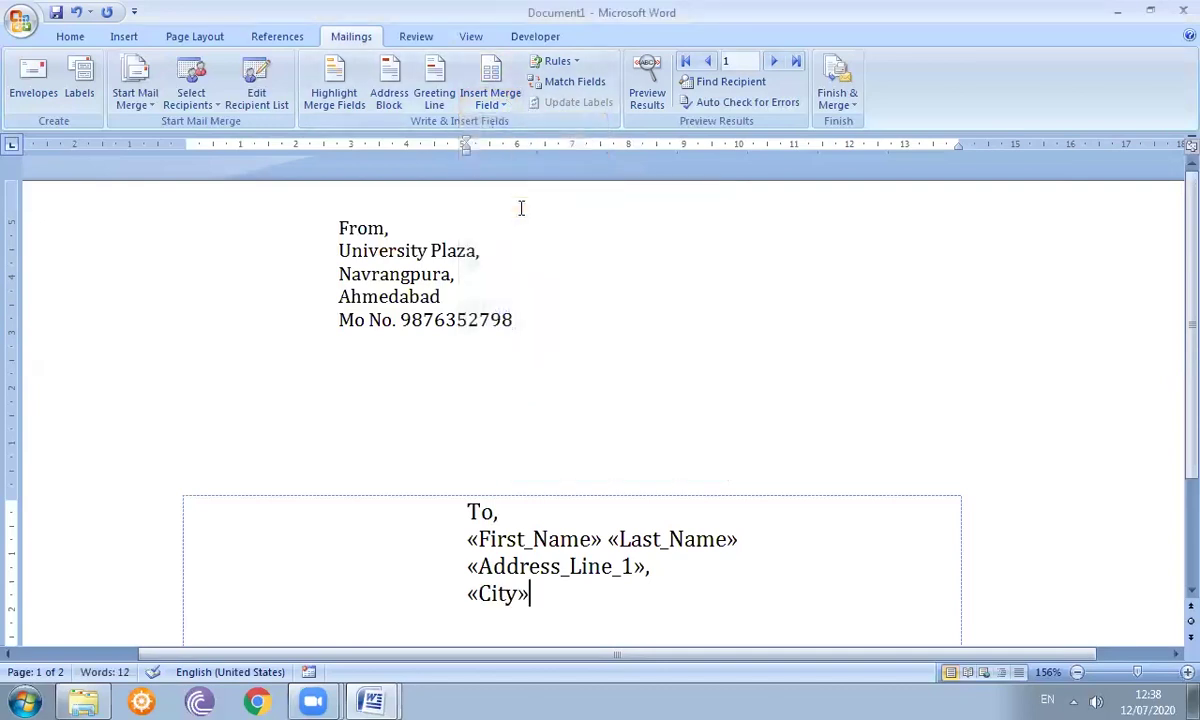
type("-")
left_click(495, 104)
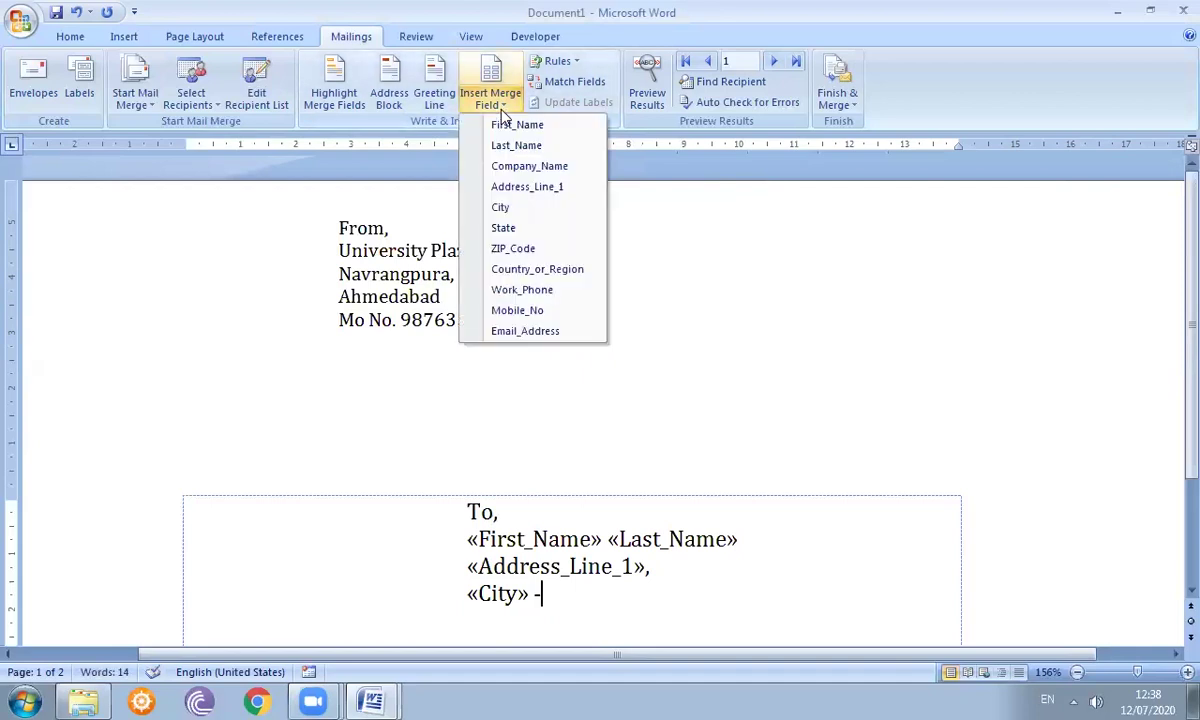
left_click(541, 249)
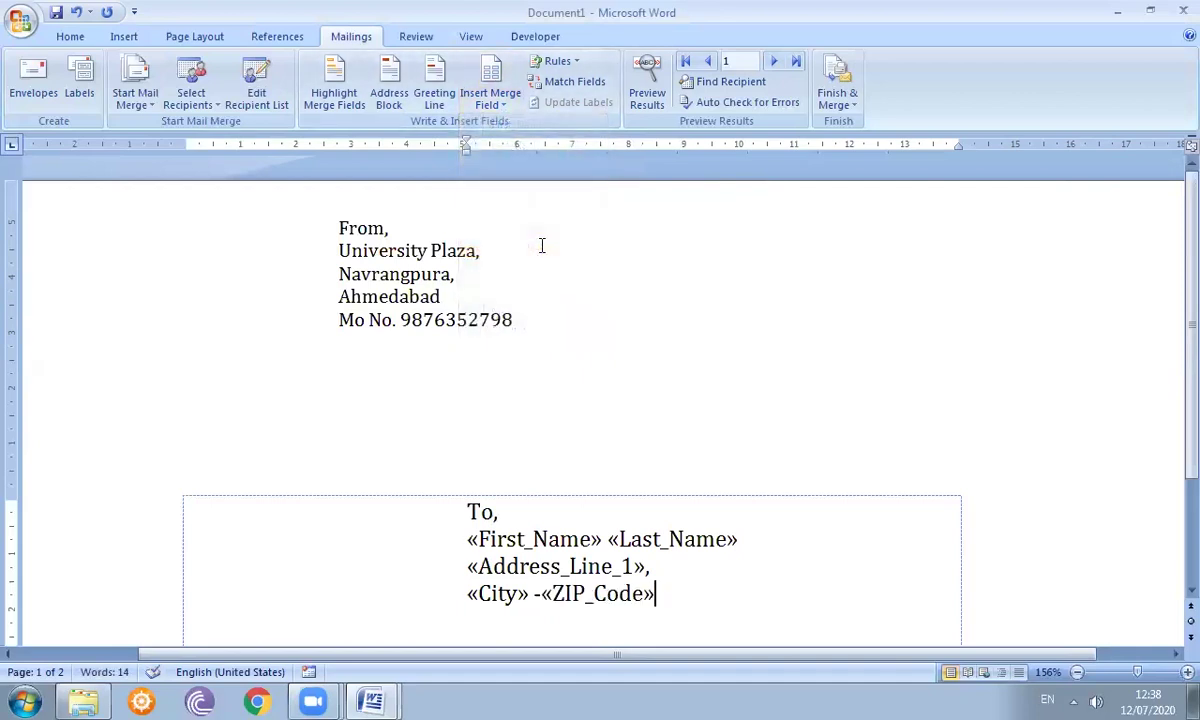
left_click(501, 105)
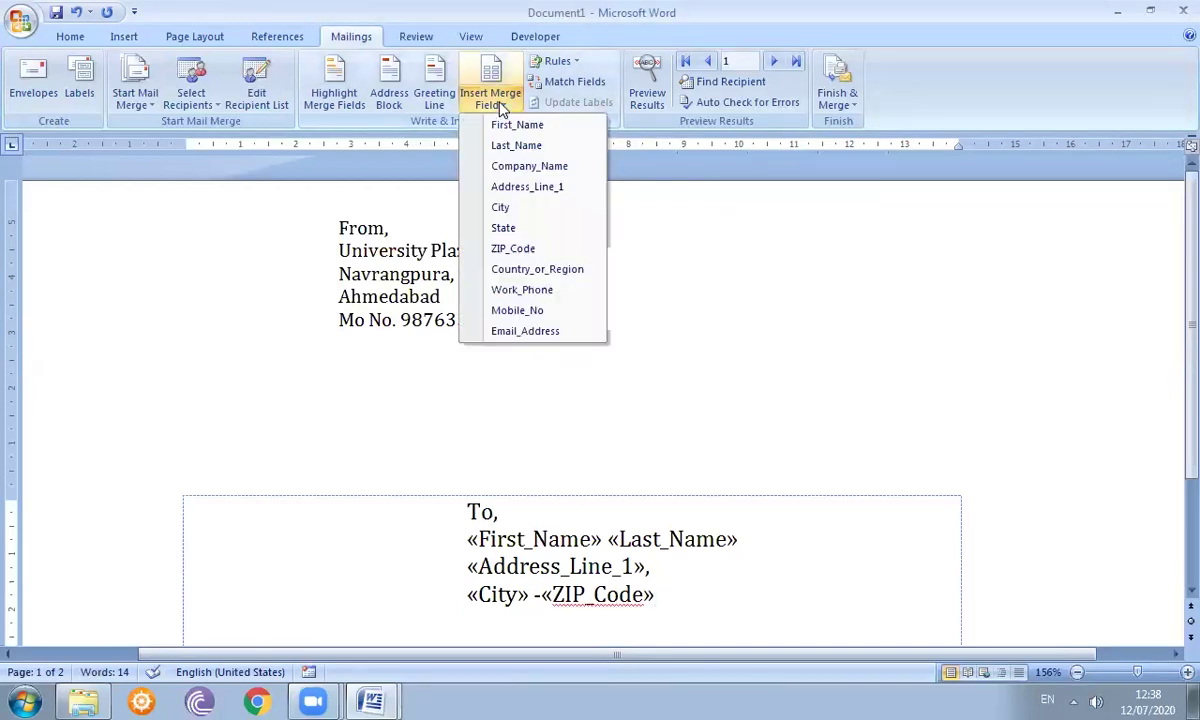
left_click(537, 312)
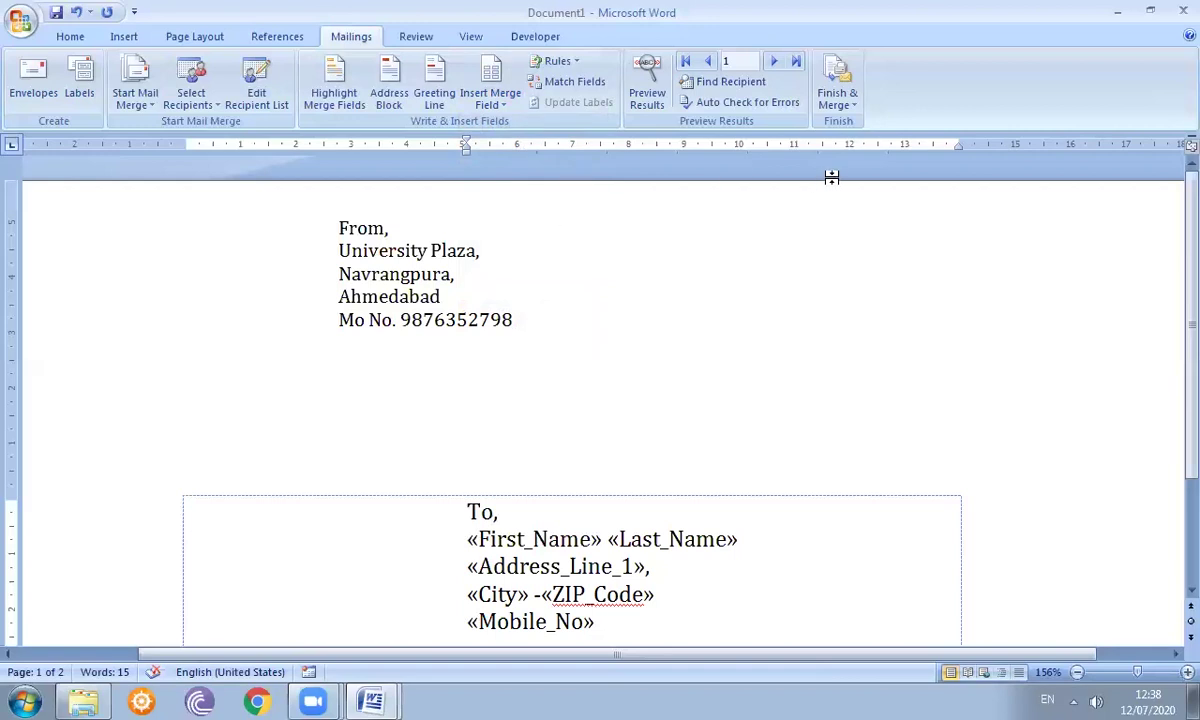
Preview the merged envelope and step through the recipients up to record 5
left_click(645, 82)
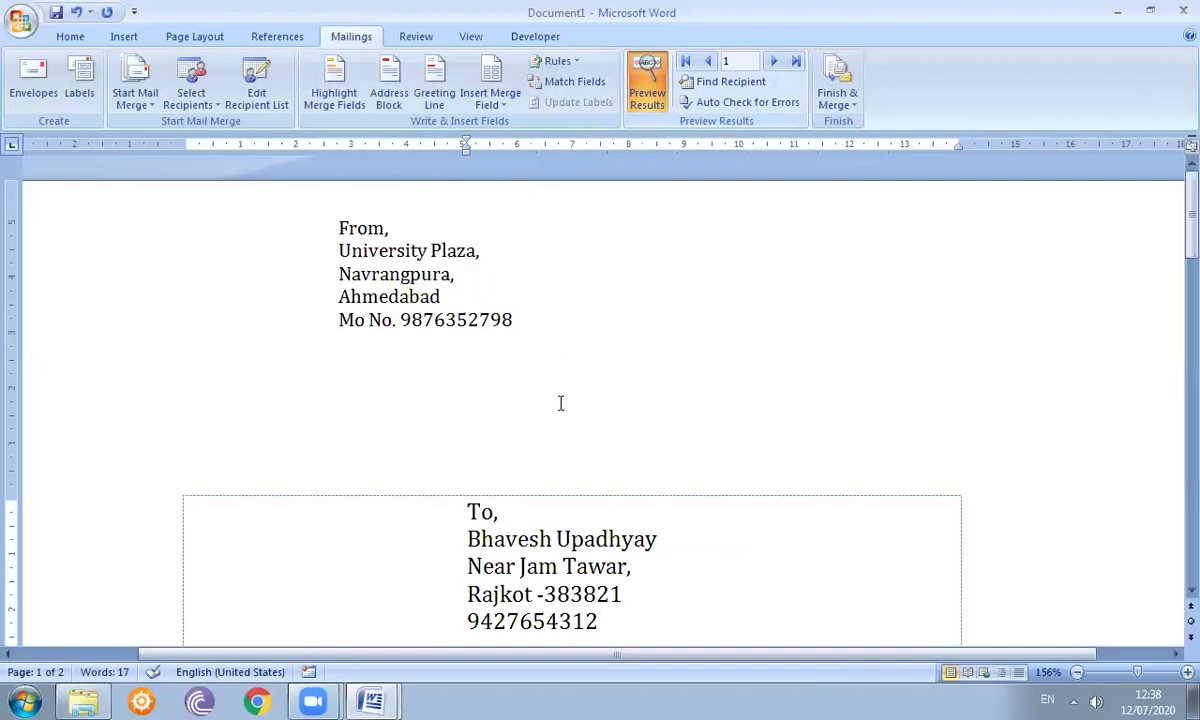
left_click(776, 63)
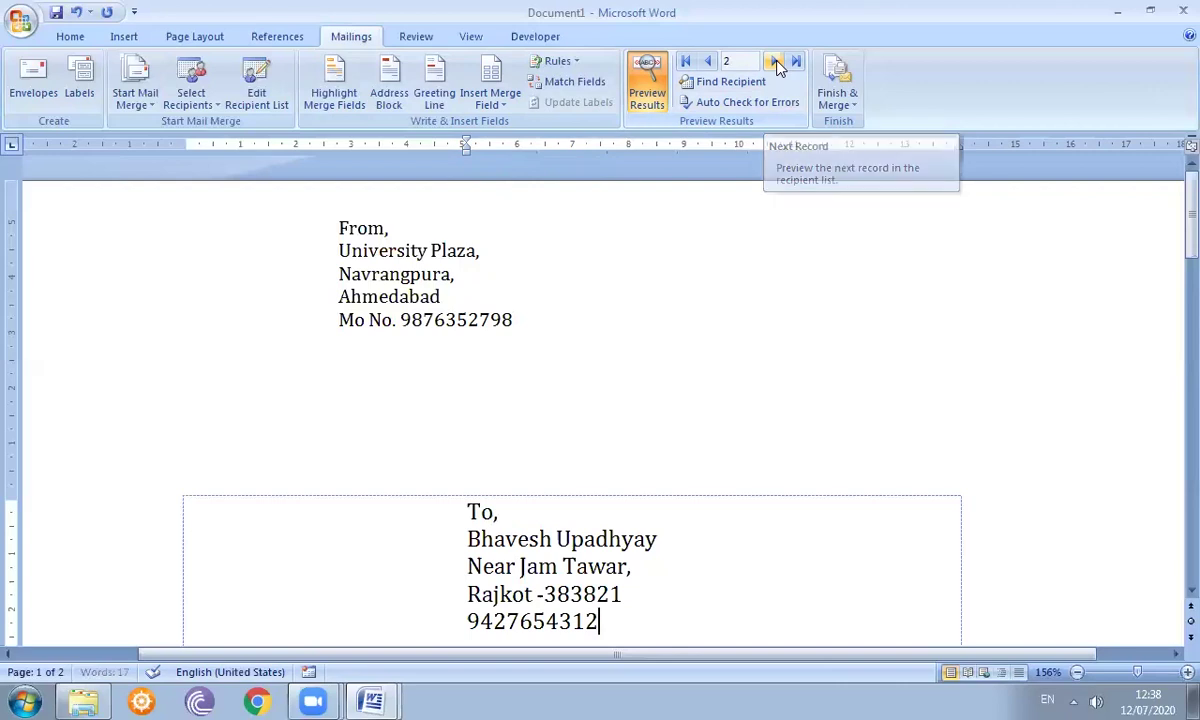
left_click(776, 63)
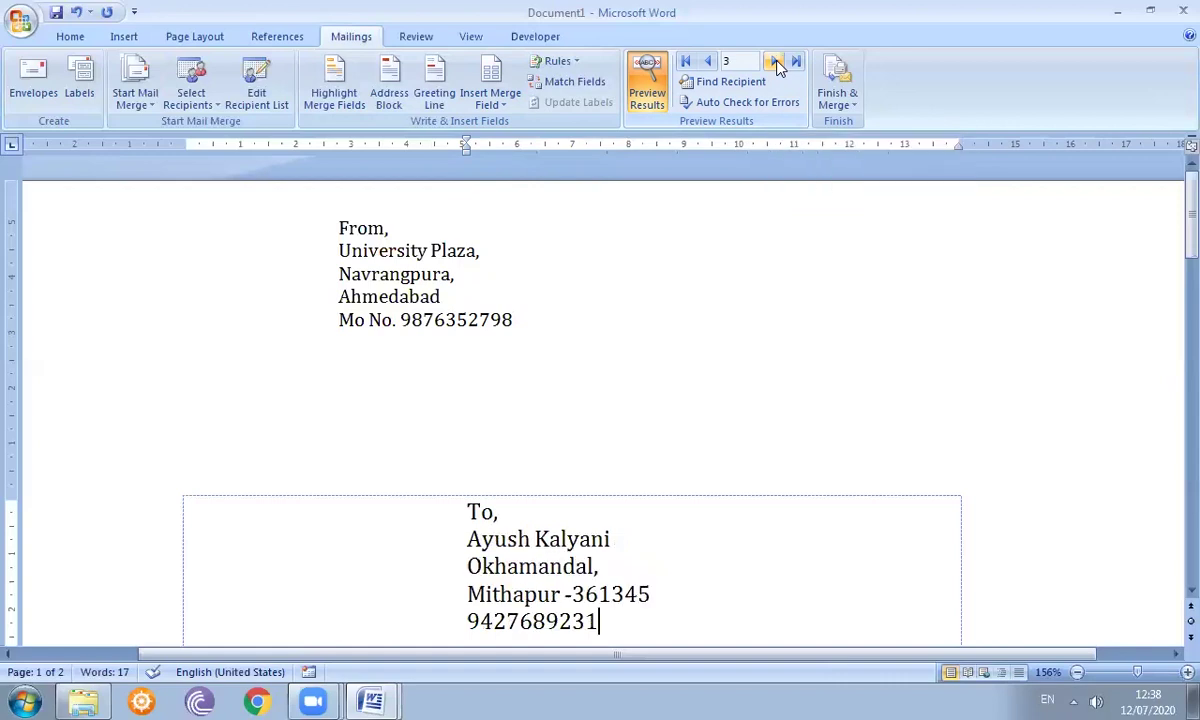
left_click(776, 63)
left_click(776, 63)
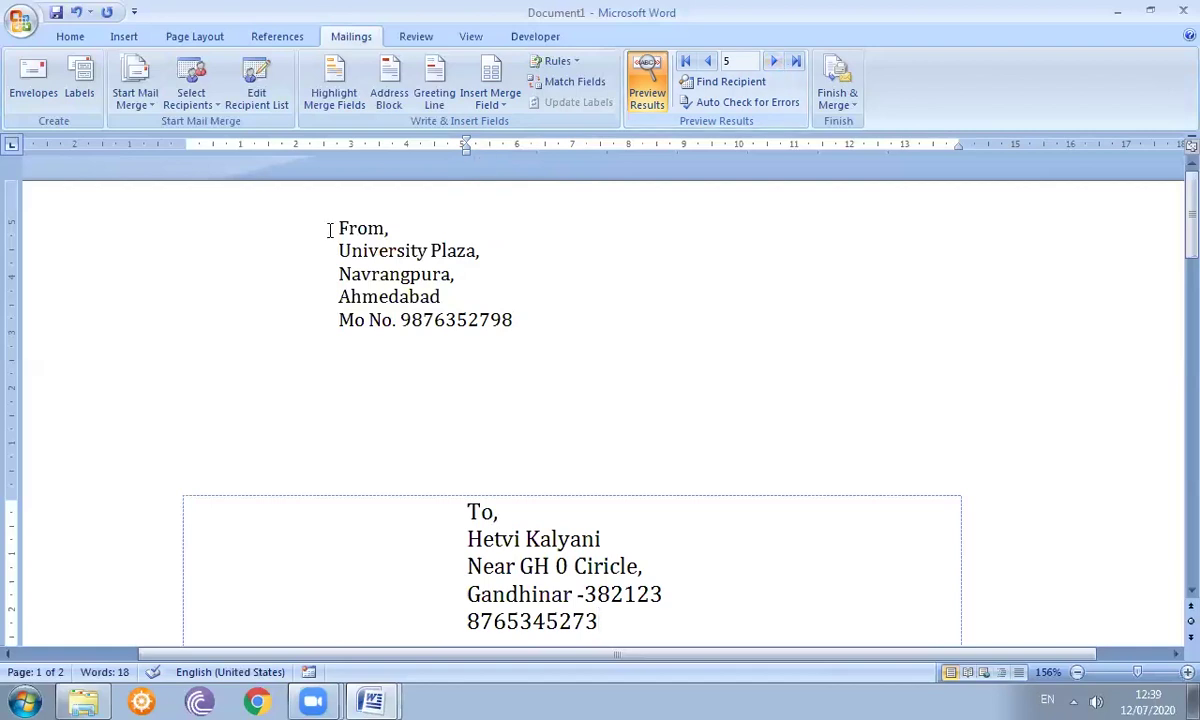
Generate a full page of labels with the recipient's delivery address in a new document, and close it without saving
left_click(28, 88)
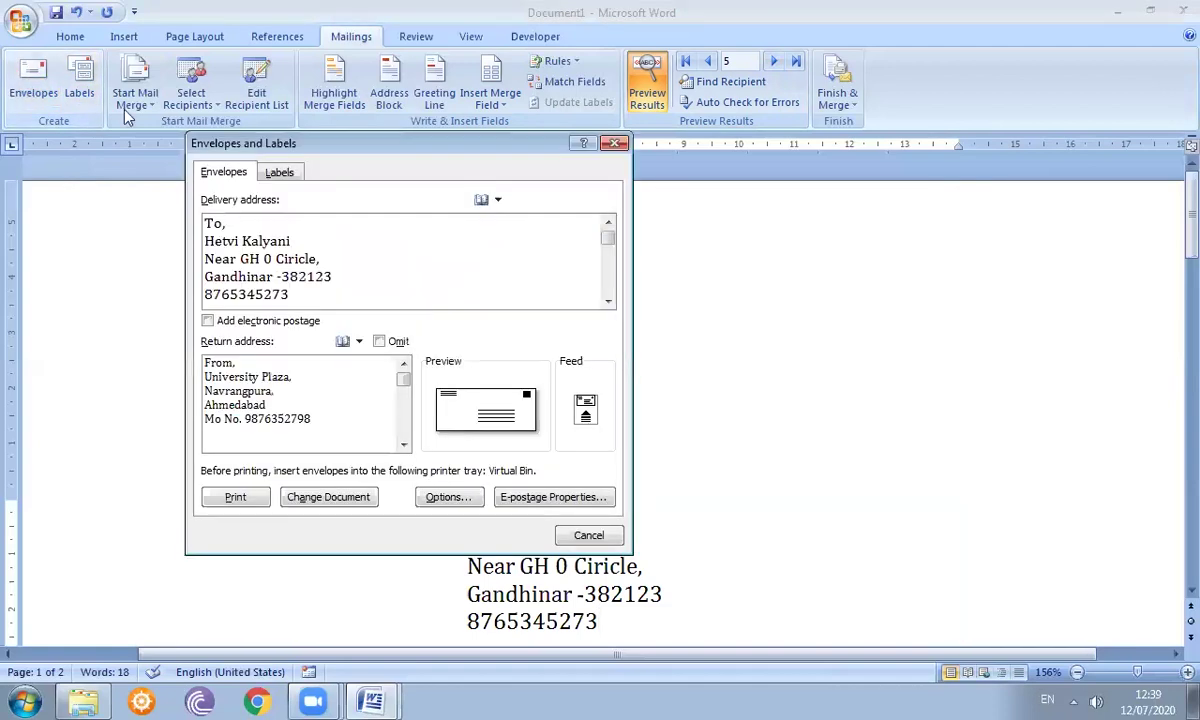
left_click(268, 170)
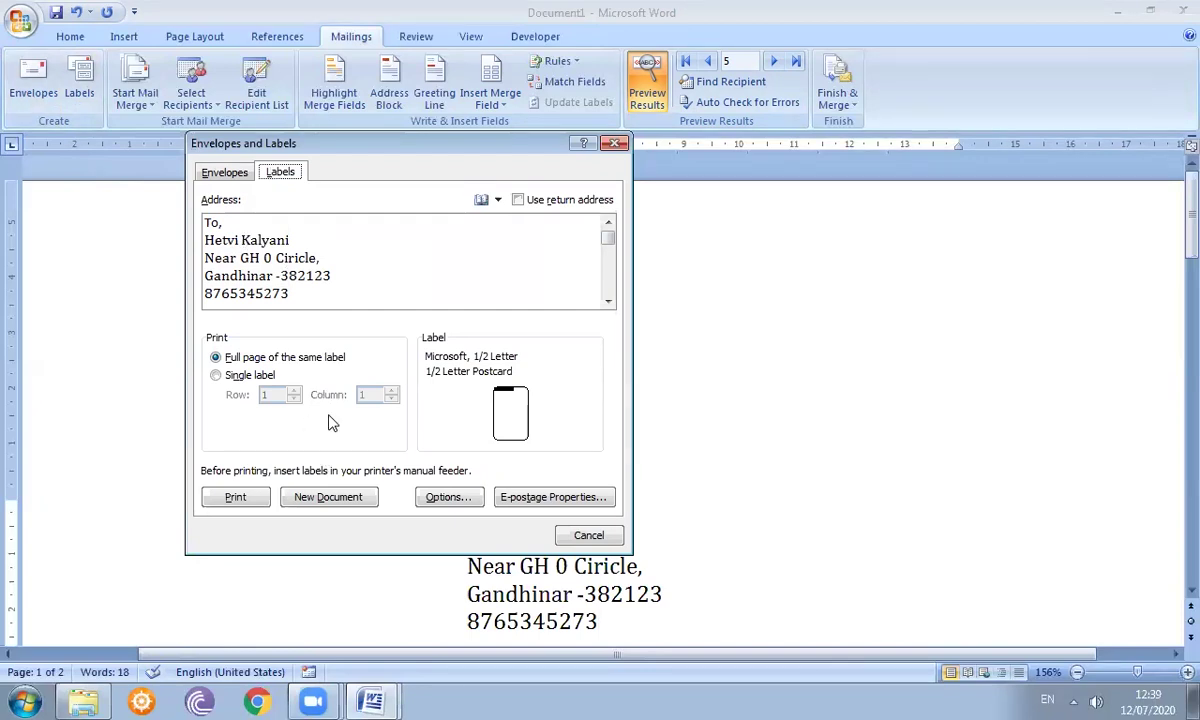
left_click(340, 497)
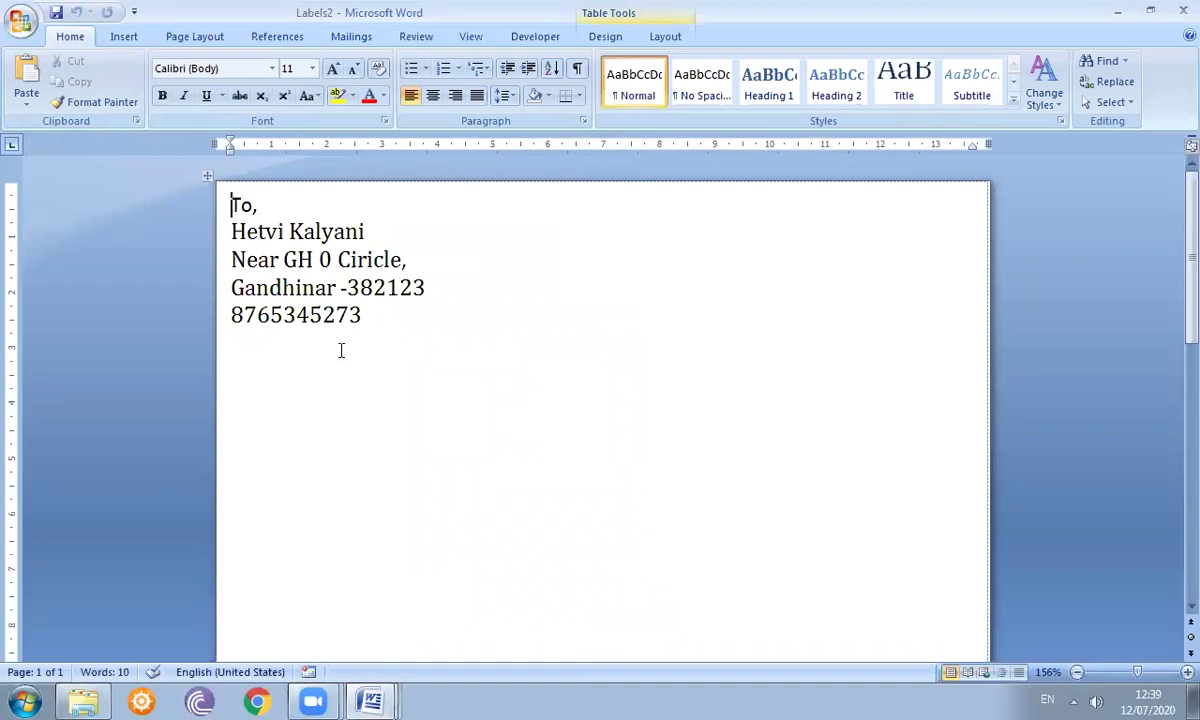
left_click(1176, 7)
left_click(603, 397)
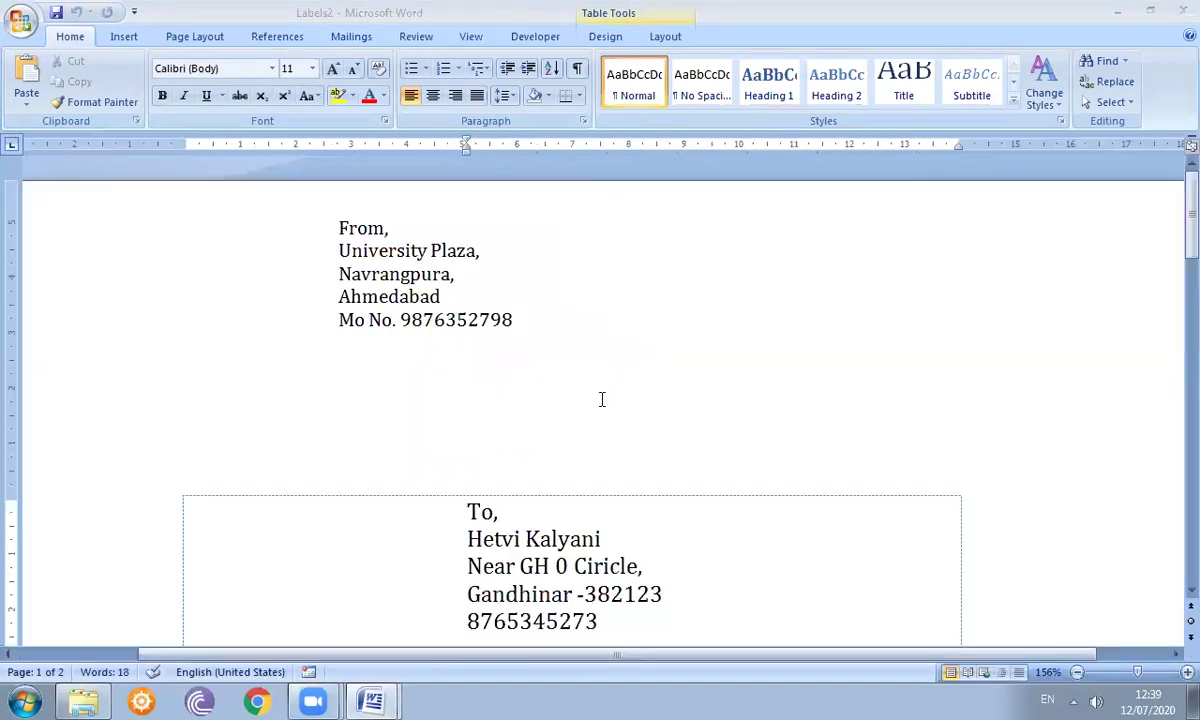
Generate a full page of labels using the return address in a new document, and discard that document unsaved
left_click(70, 74)
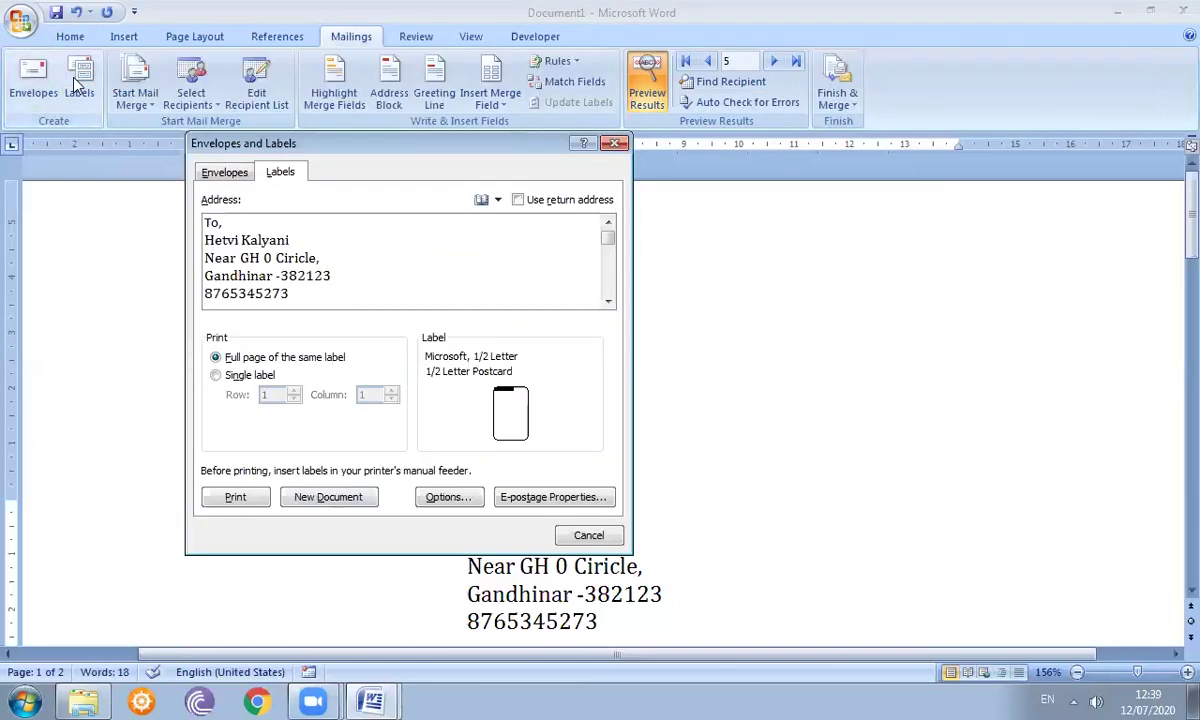
left_click(518, 200)
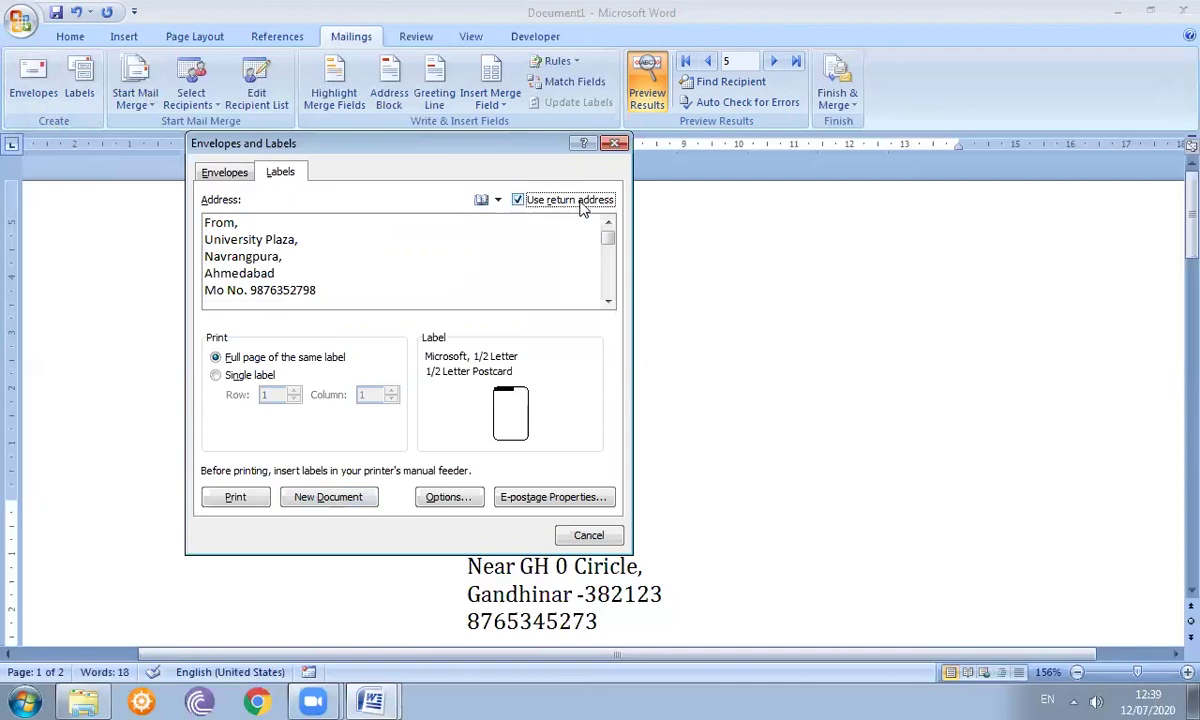
left_click(320, 497)
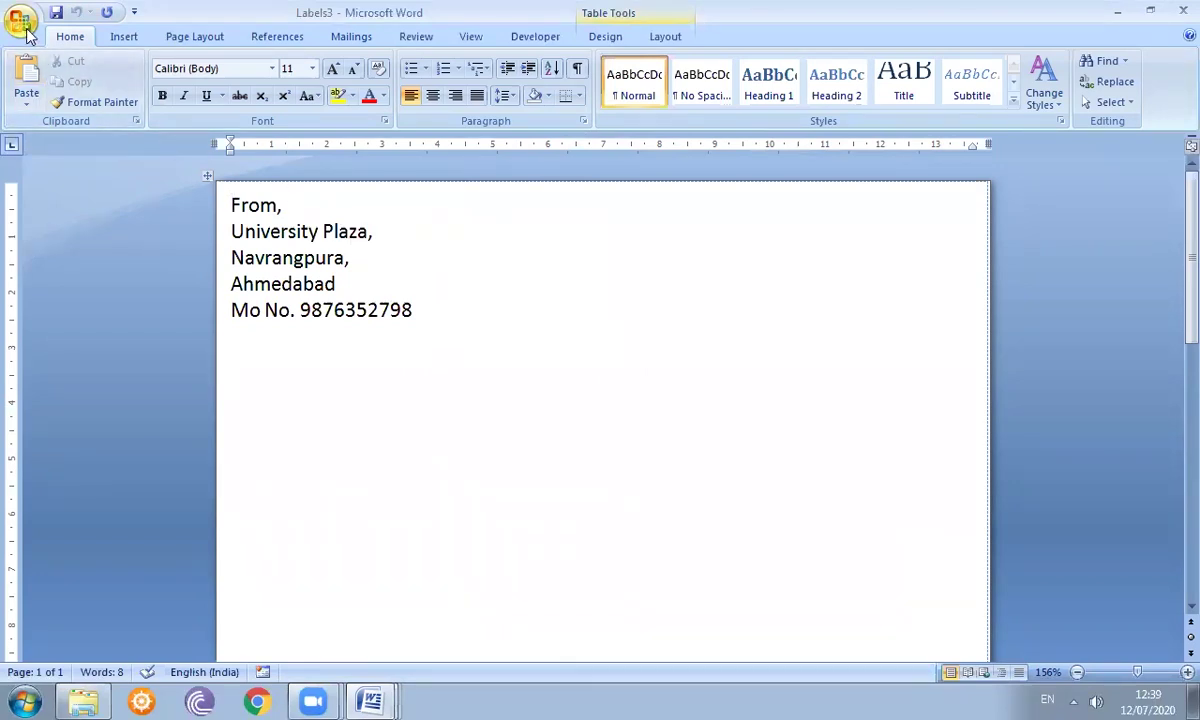
left_click(1175, 10)
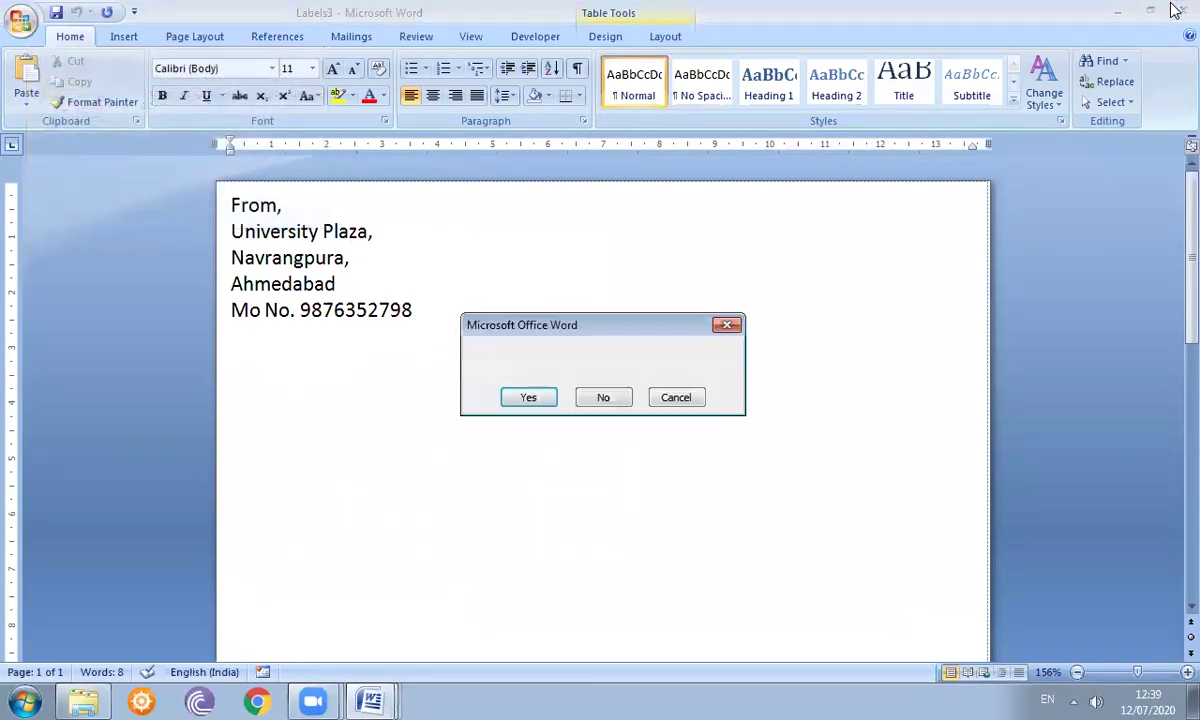
left_click(609, 396)
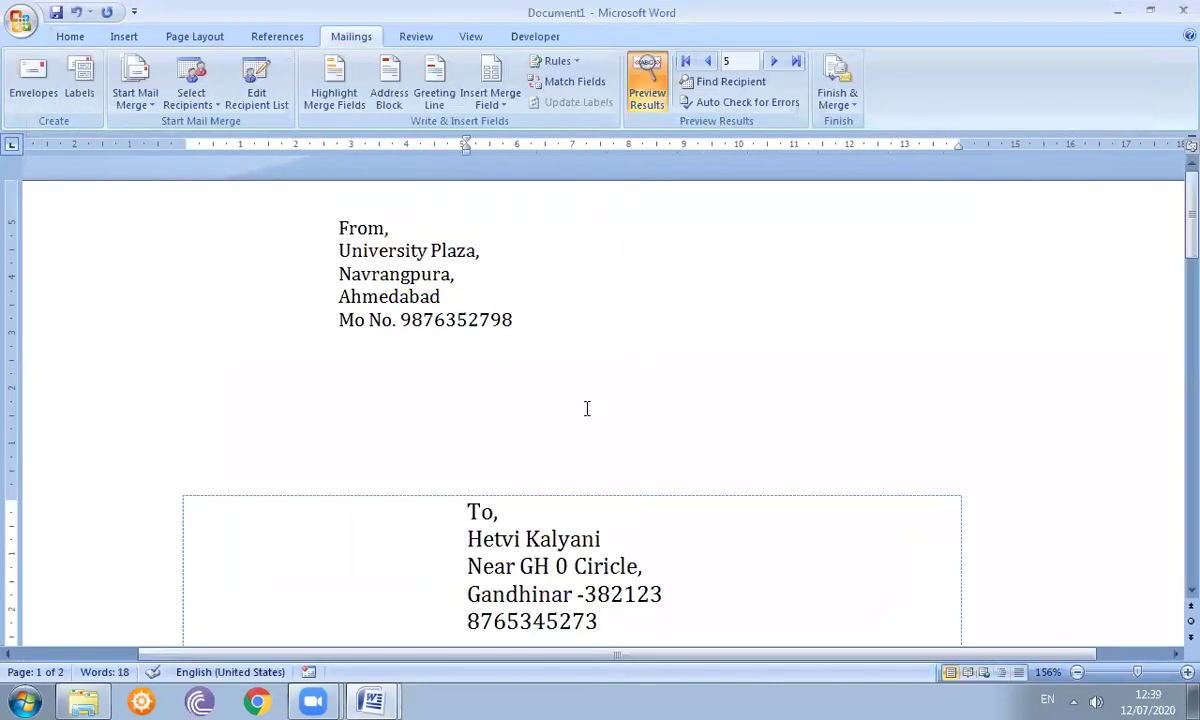